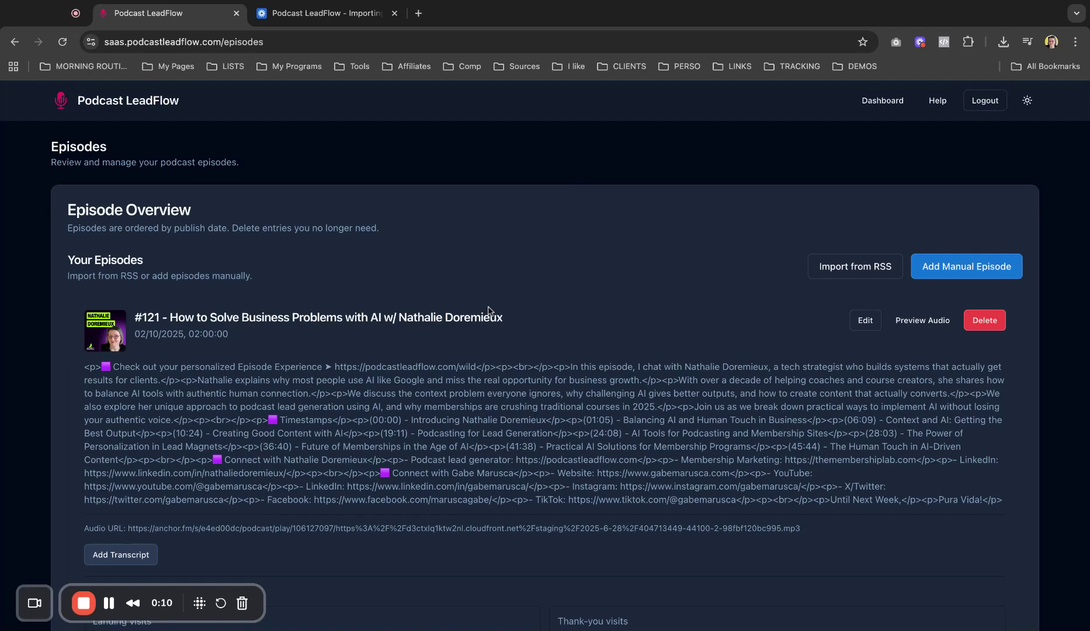
Step: Start a manual episode titled 'test episode' with description 'this is a test'
click(956, 268)
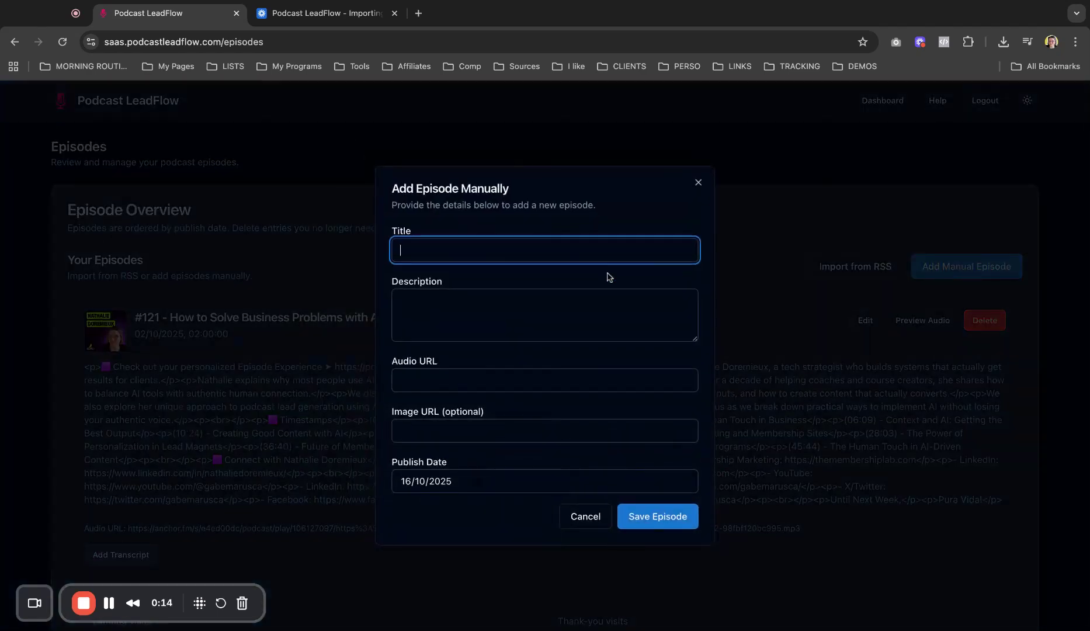
text(test episode)
click(562, 305)
text(tis)
key(BackSpace)
key(BackSpace)
key(BackSpace)
key(BackSpace)
text(this is a test)
Step: Paste the Podbean audio URL and cover image URL into the episode form
click(578, 379)
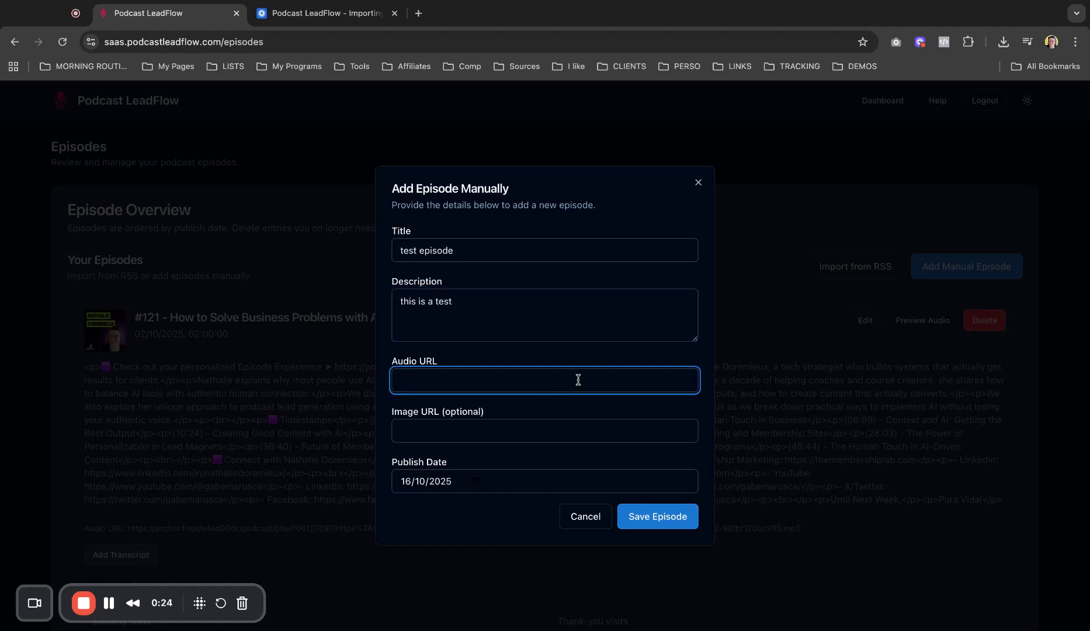
key(super+Tab)
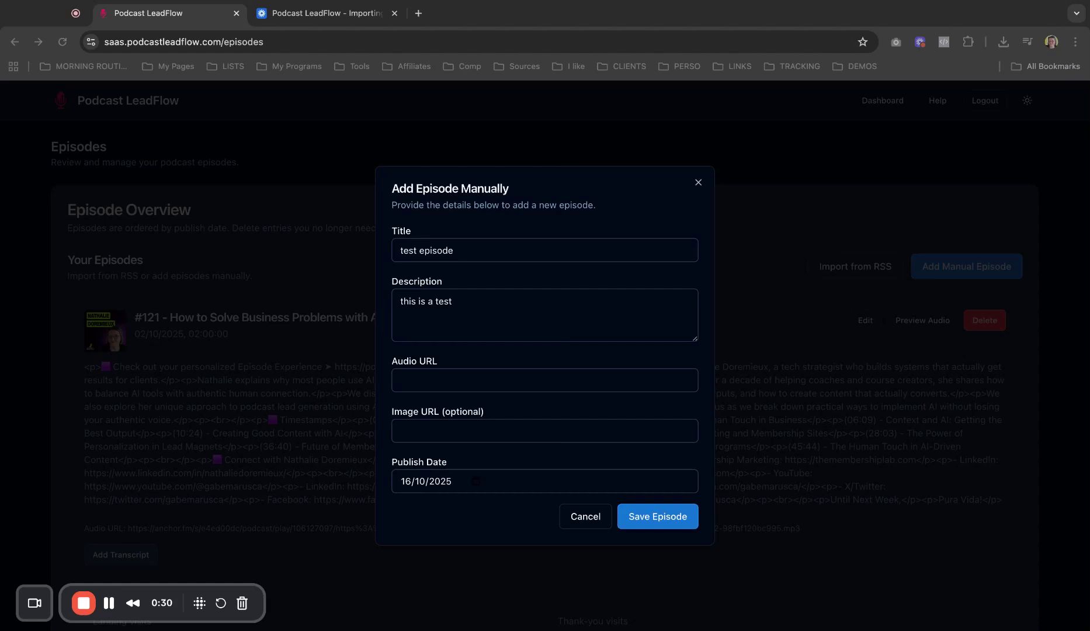
key(super+Tab)
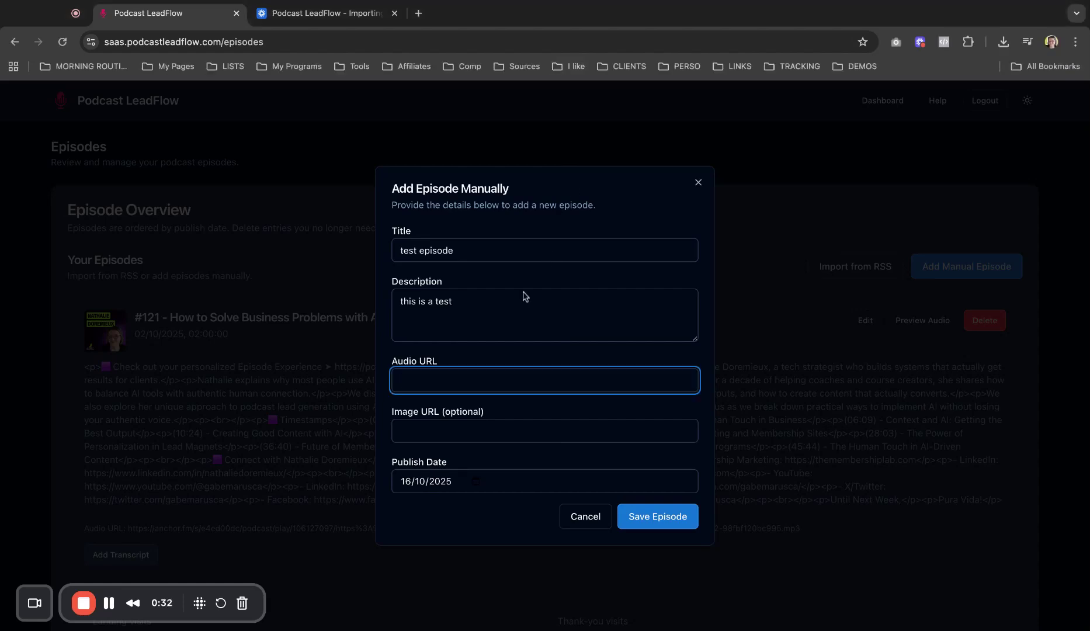
key(super+v)
click(500, 429)
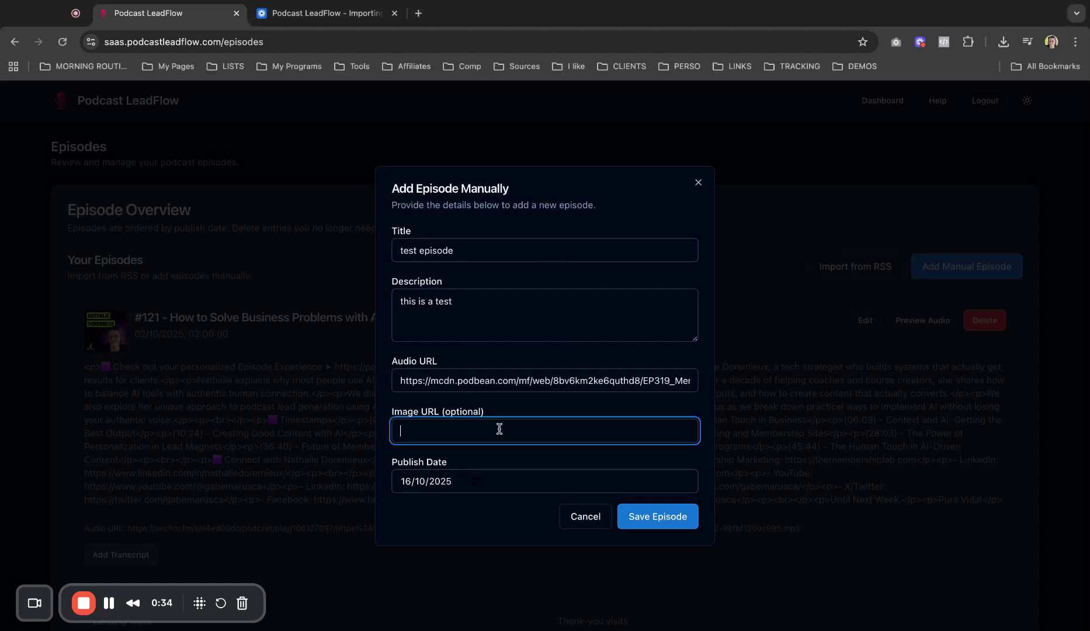
key(super+Tab)
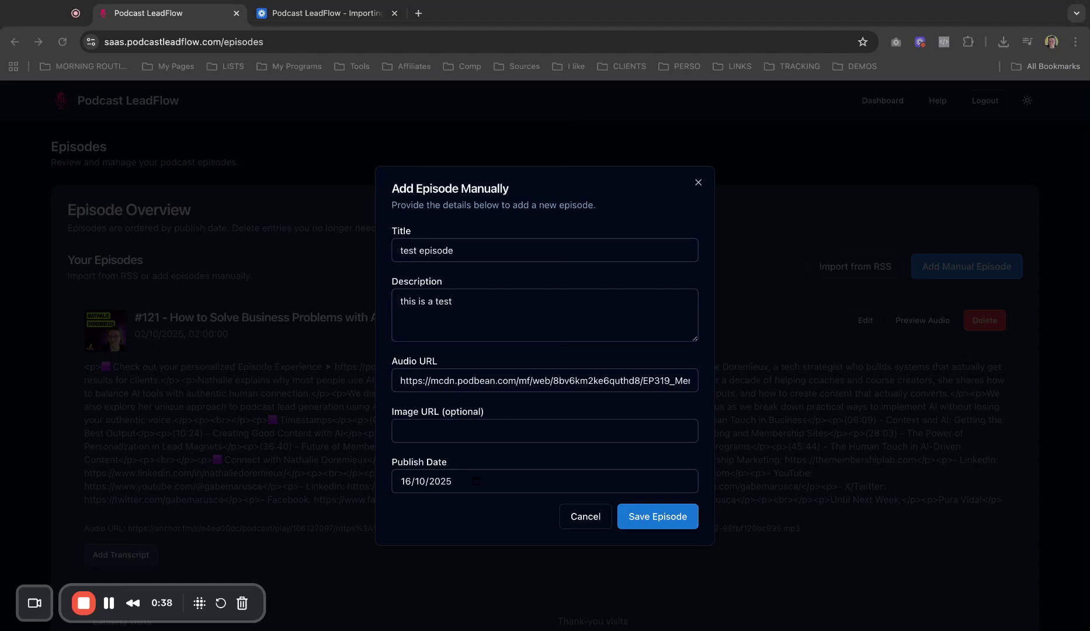
key(super+Tab)
key(super+v)
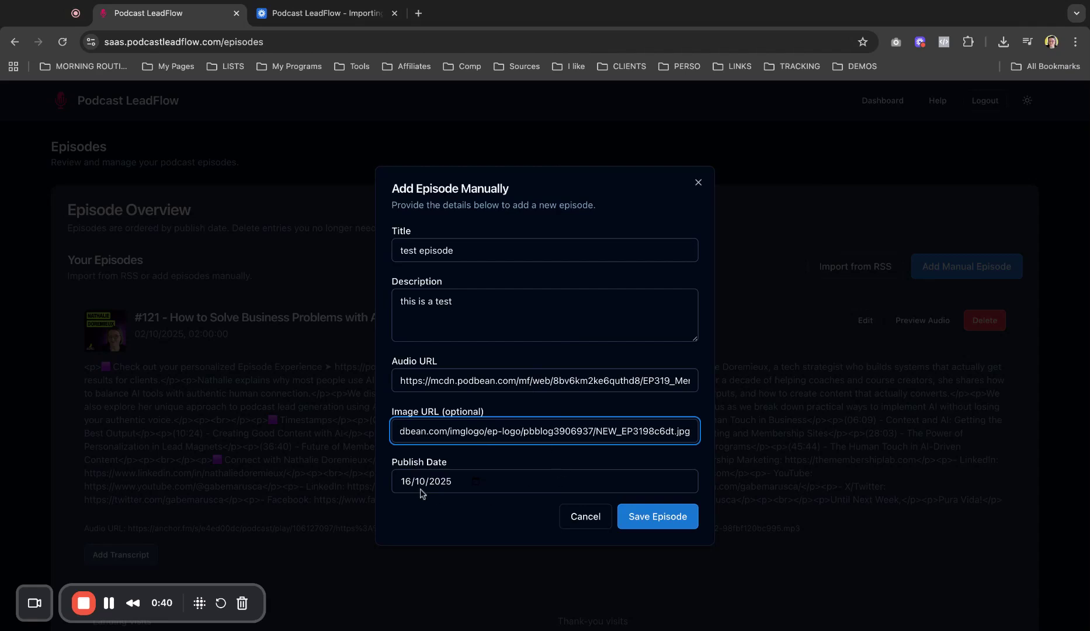
Step: Save 'test episode' and check its card at the top of the list with zeroed analytics
click(648, 517)
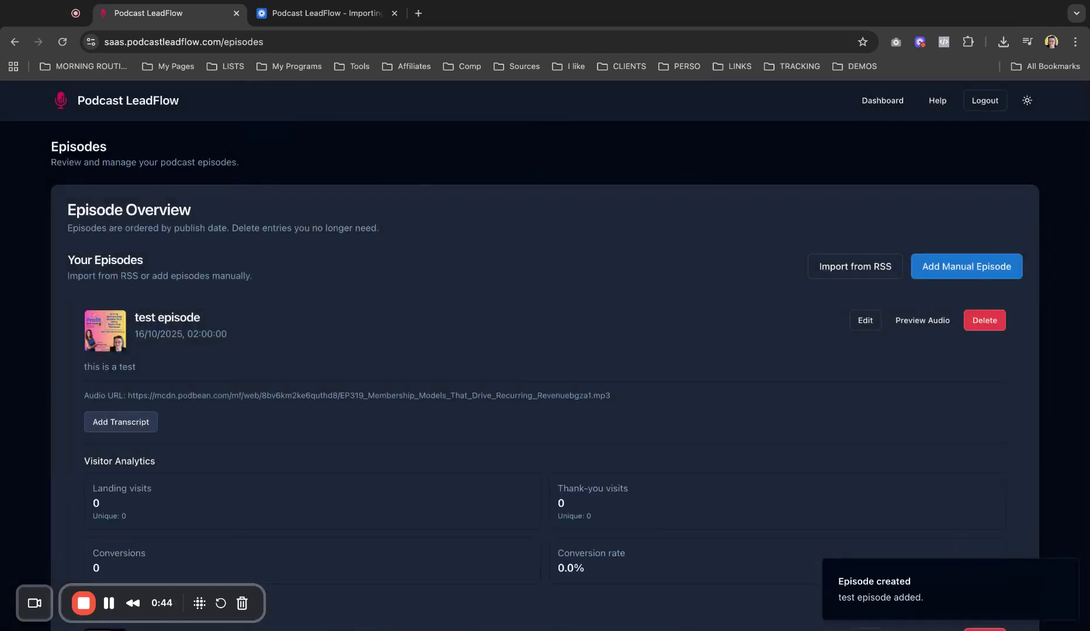
scroll(243, 413, down, 1)
scroll(242, 413, down, 1)
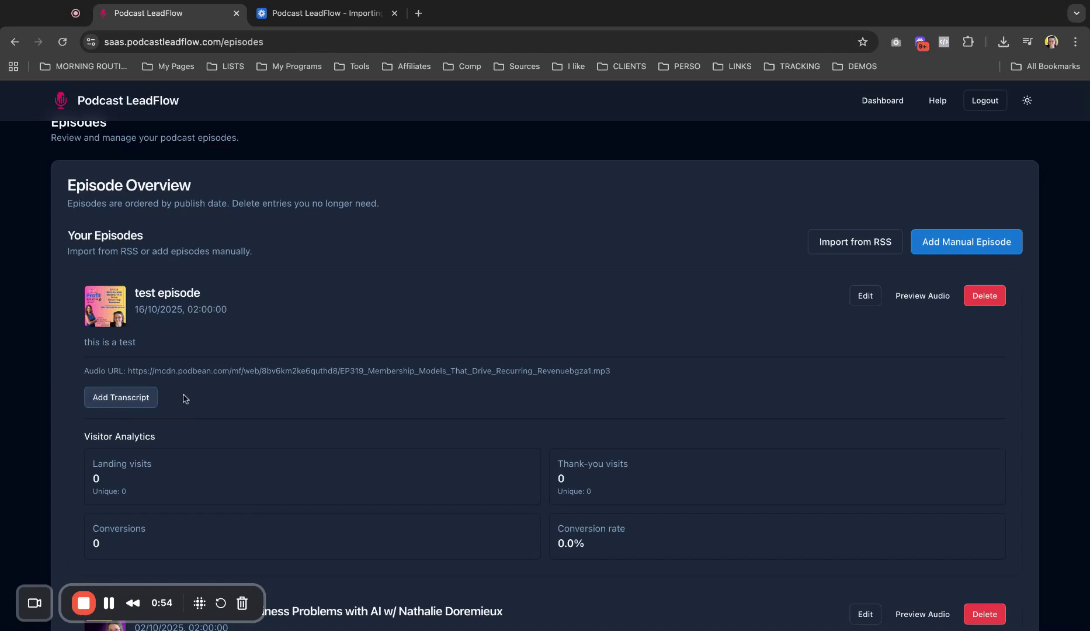
Step: Add and save a transcript on membership models driving recurring revenue for test episode
click(125, 400)
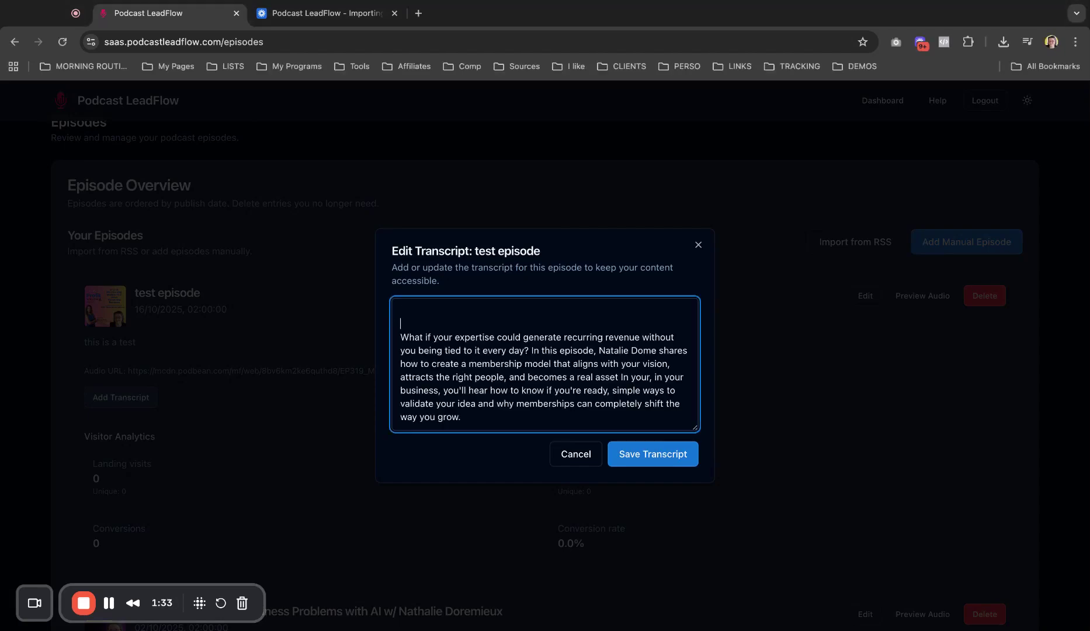
scroll(543, 374, down, 1)
scroll(486, 418, down, 1)
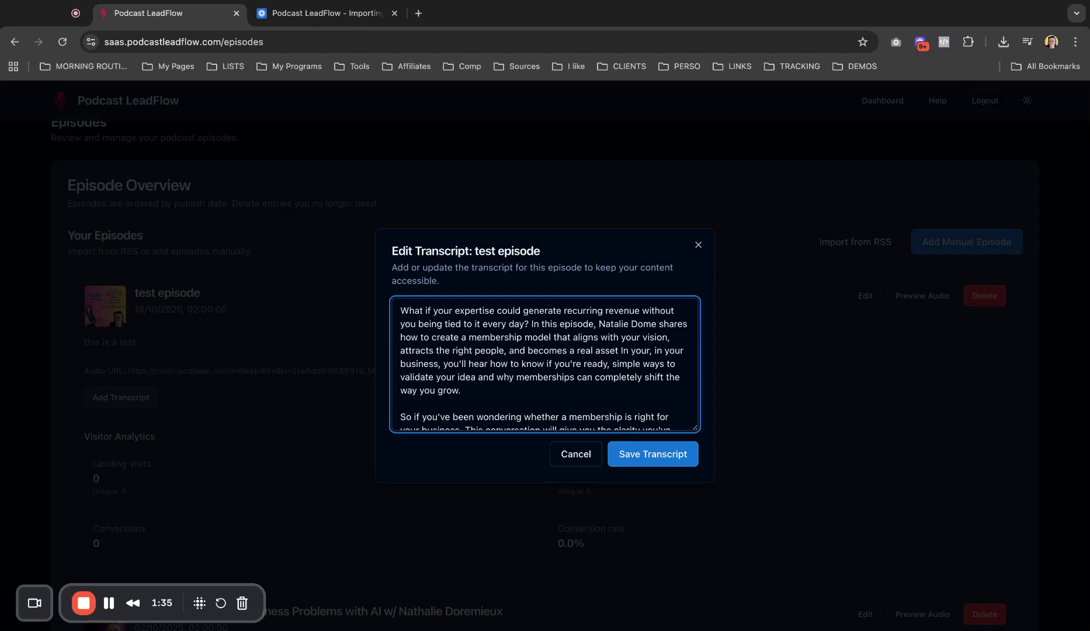
click(647, 454)
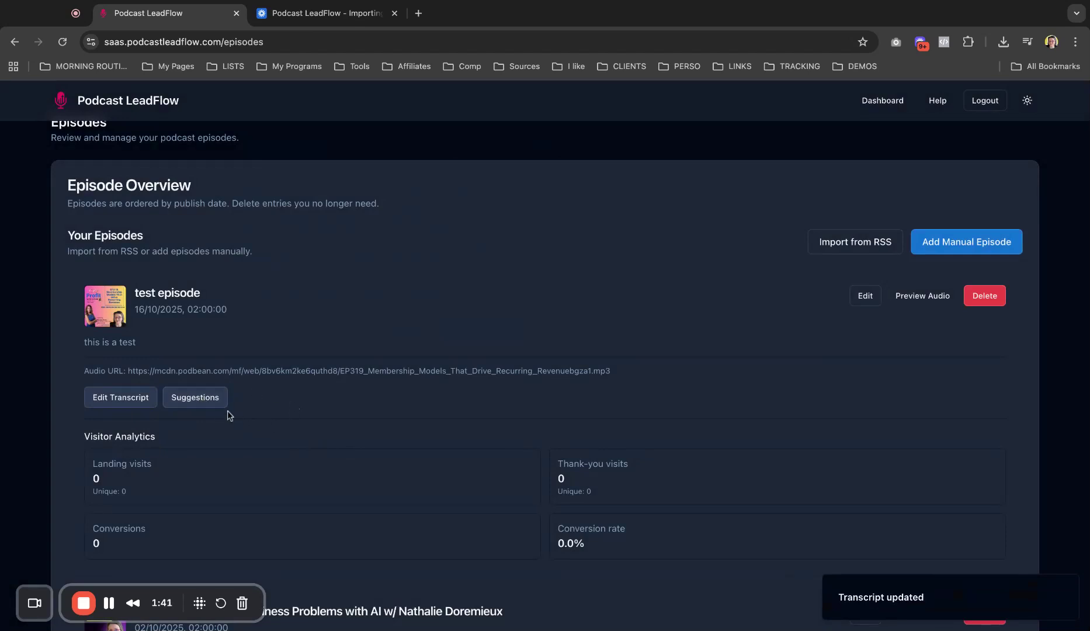
Step: Generate test episode's suggestions (hook, three membership questions, email prompt), review them, and close
click(200, 400)
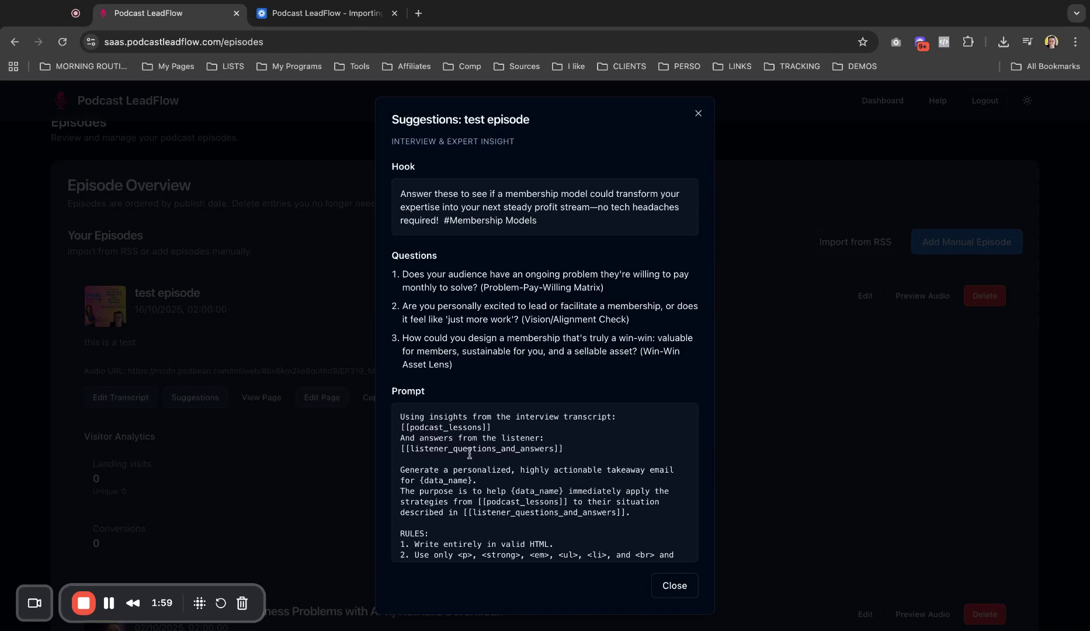
scroll(469, 453, down, 10)
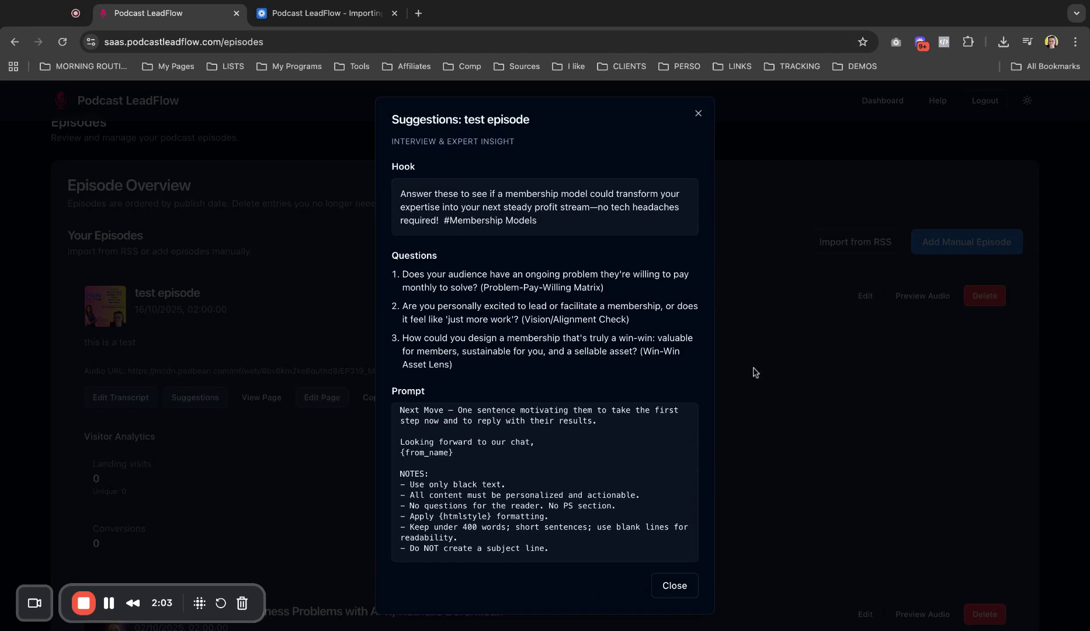
click(677, 586)
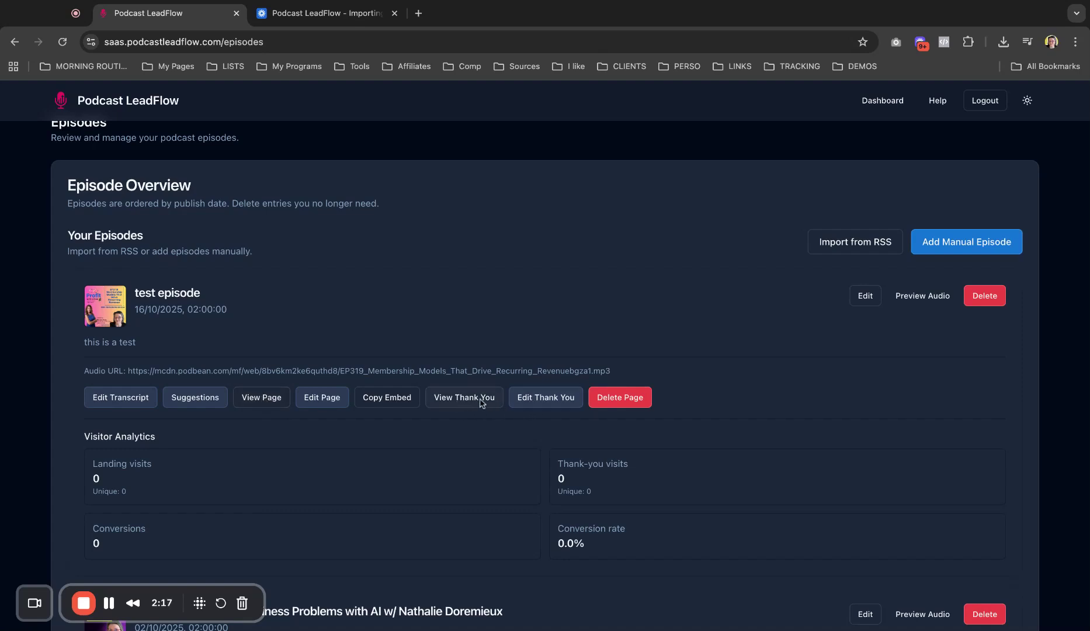
Step: Review test episode's public page with player, three questions and name/email fields, then return to the dashboard
click(259, 399)
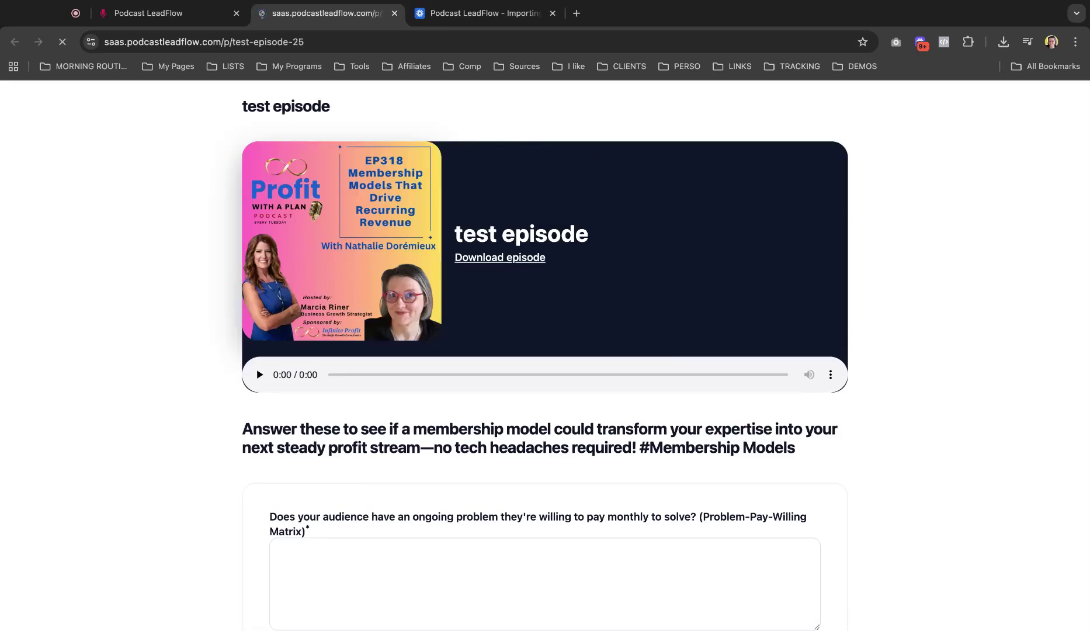
scroll(471, 381, down, 10)
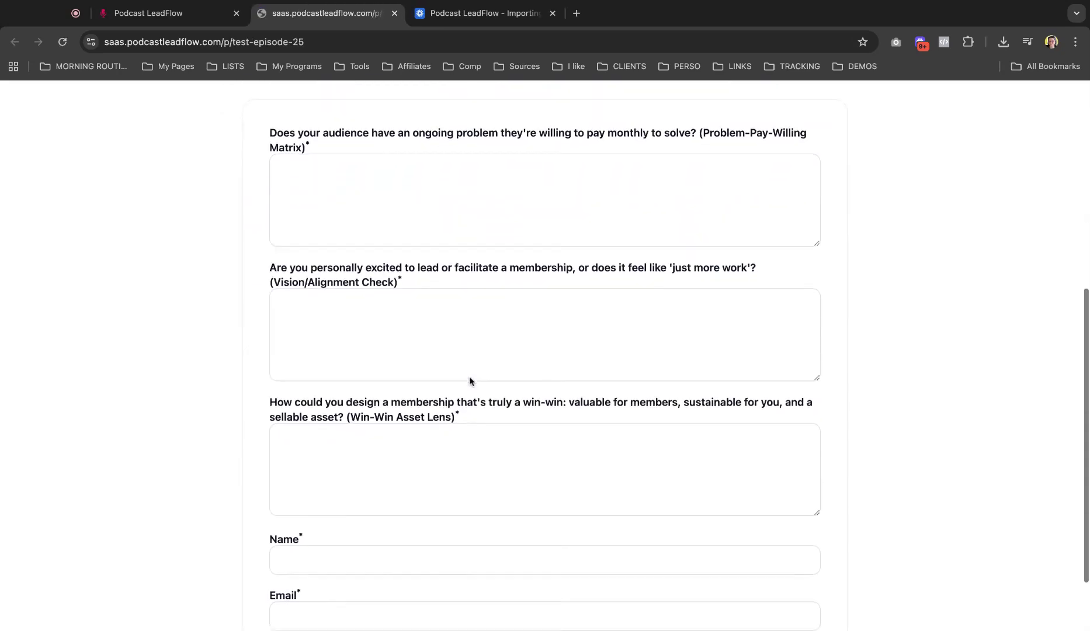
scroll(469, 376, up, 10)
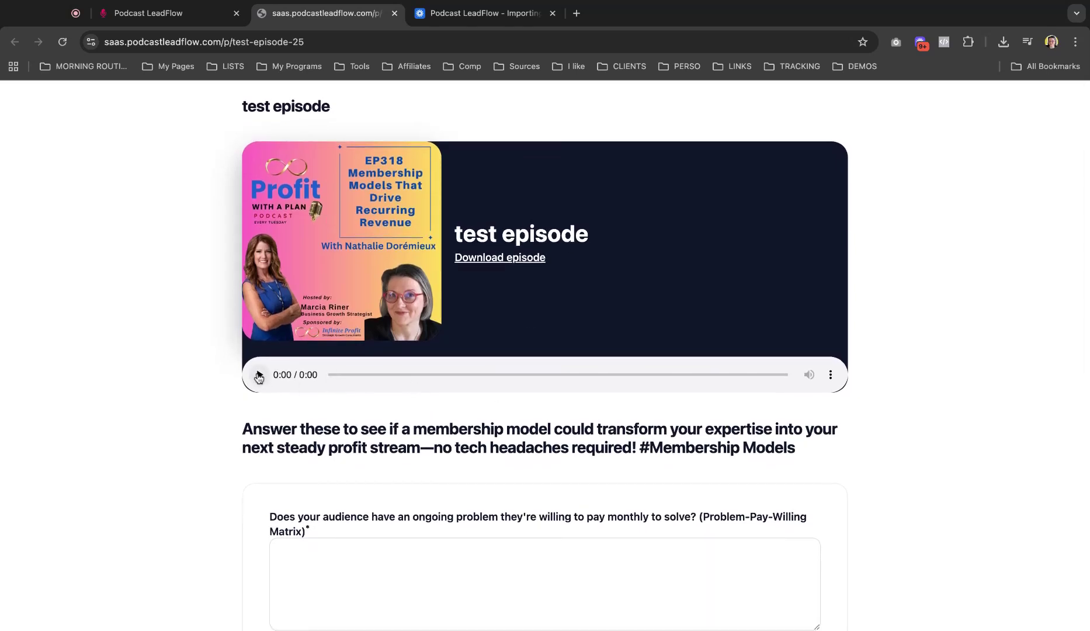
scroll(320, 379, down, 3)
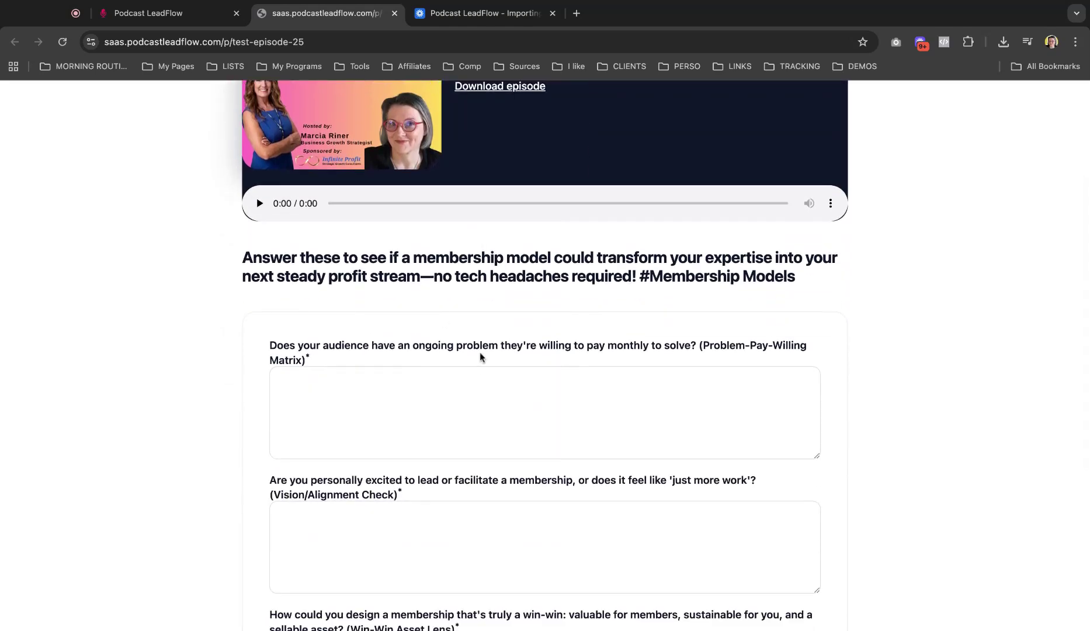
scroll(479, 384, down, 4)
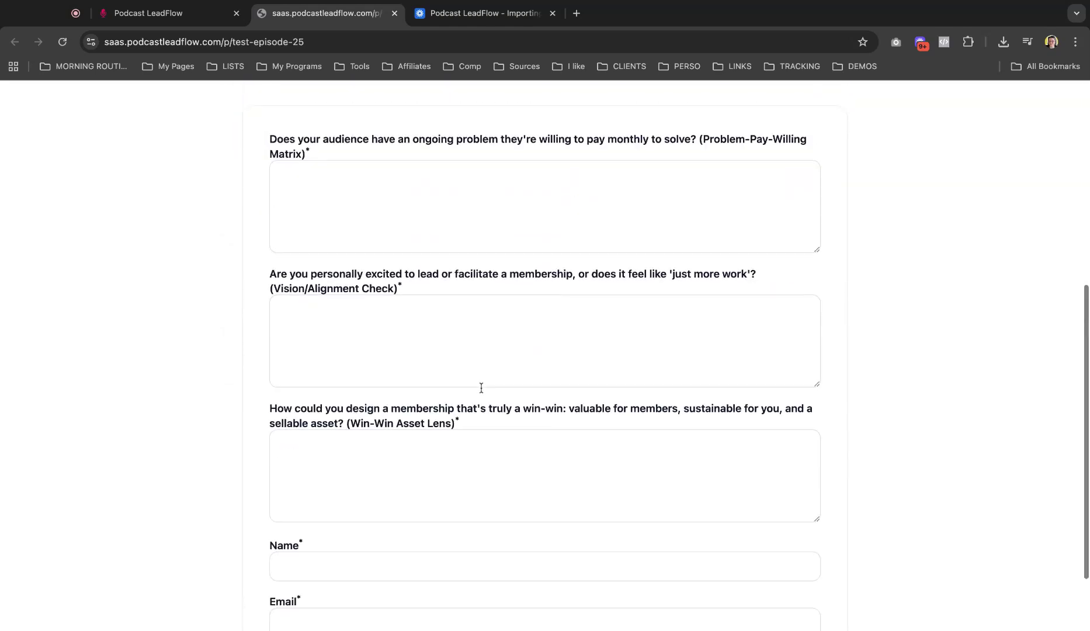
scroll(482, 388, up, 10)
click(200, 17)
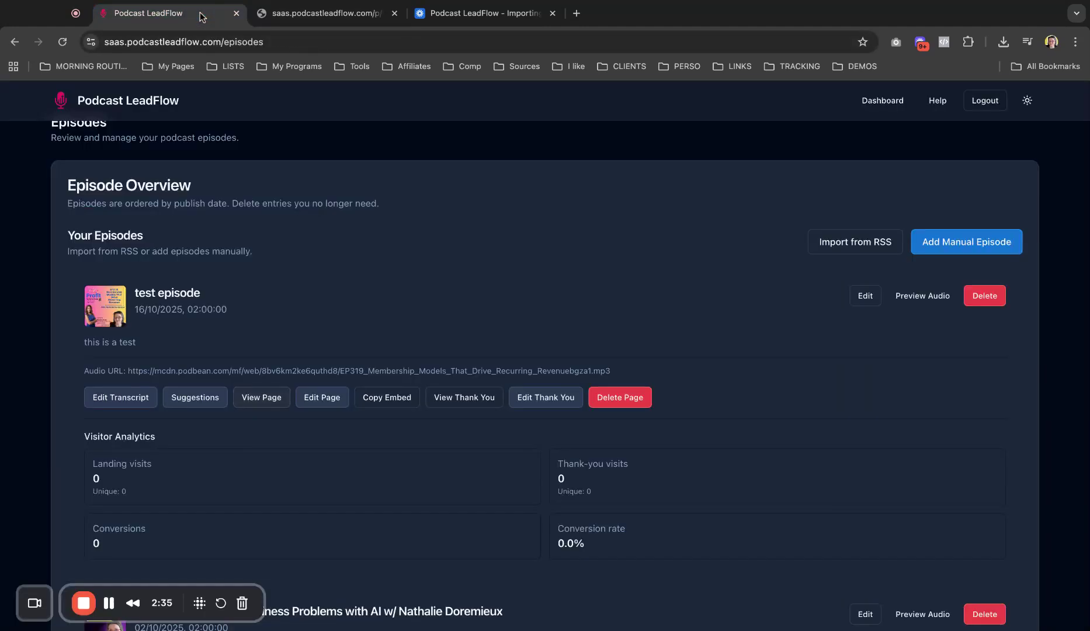
Step: Open test episode's page builder and browse its cover, player, hook text and question form
click(323, 398)
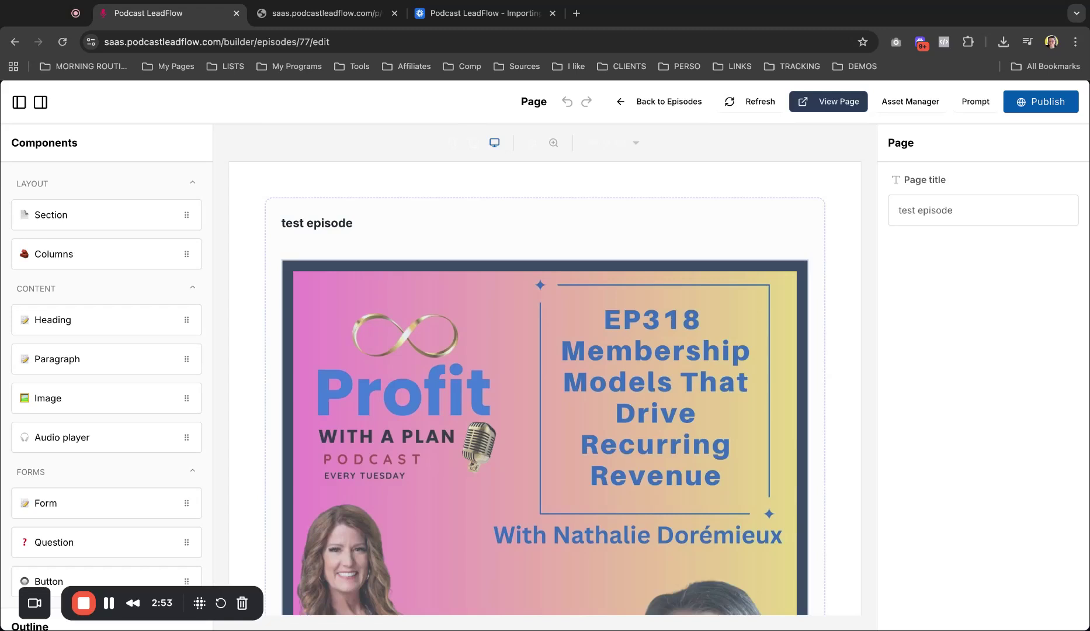
scroll(500, 384, down, 10)
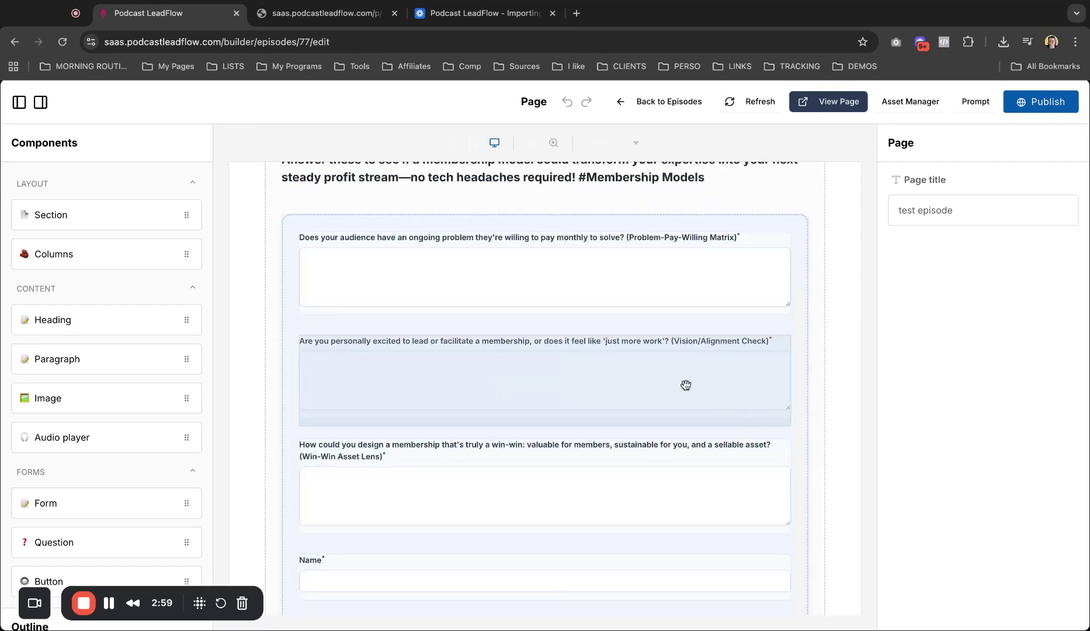
scroll(686, 385, up, 10)
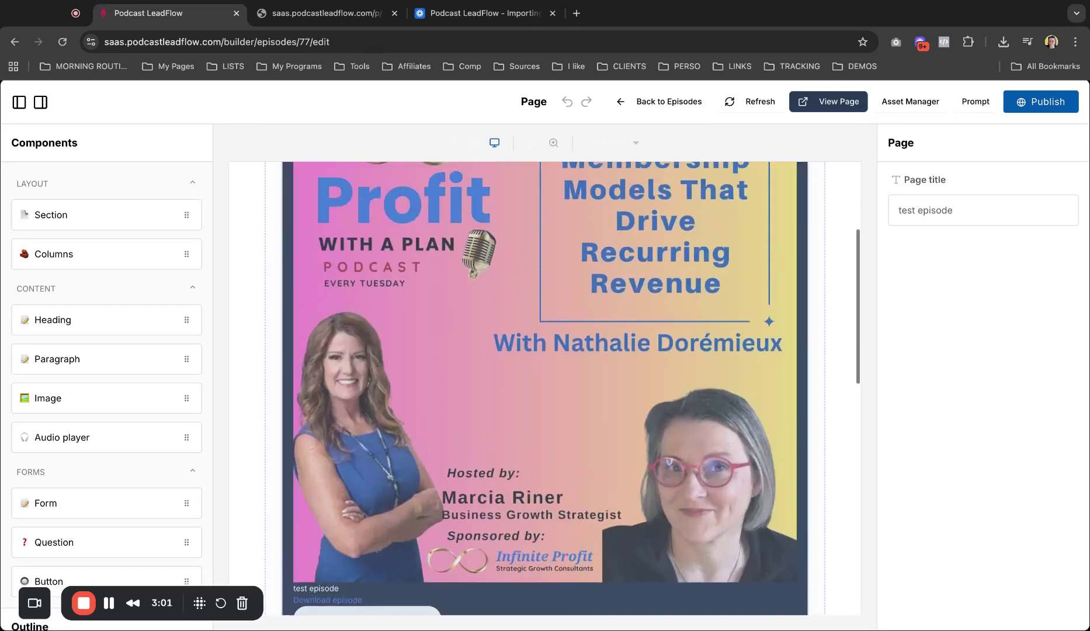
scroll(554, 357, down, 7)
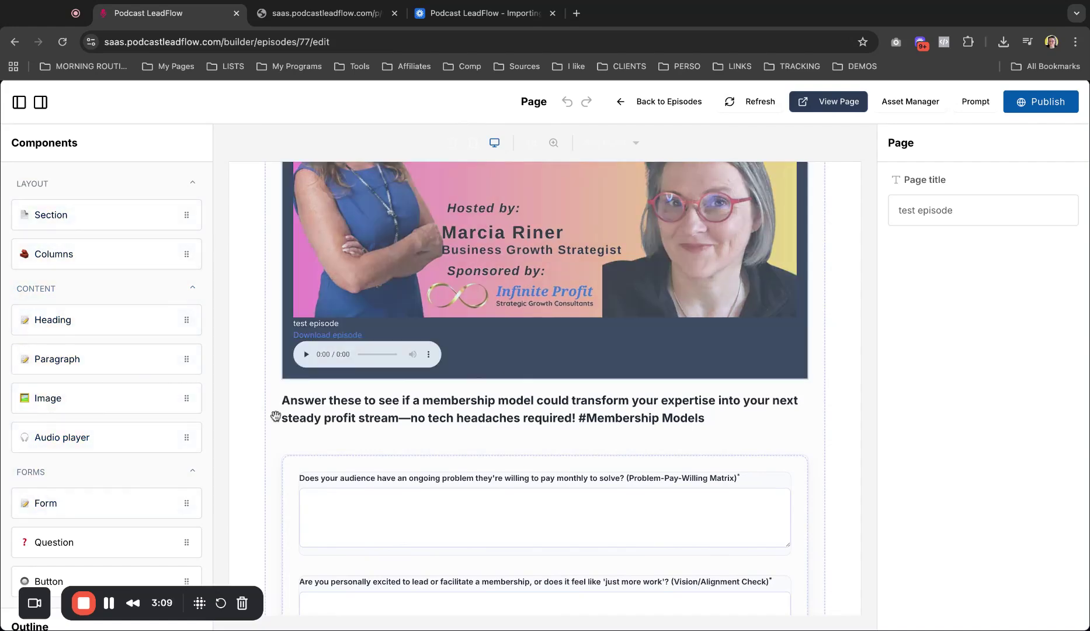
scroll(695, 433, down, 1)
scroll(704, 424, down, 4)
scroll(541, 327, up, 1)
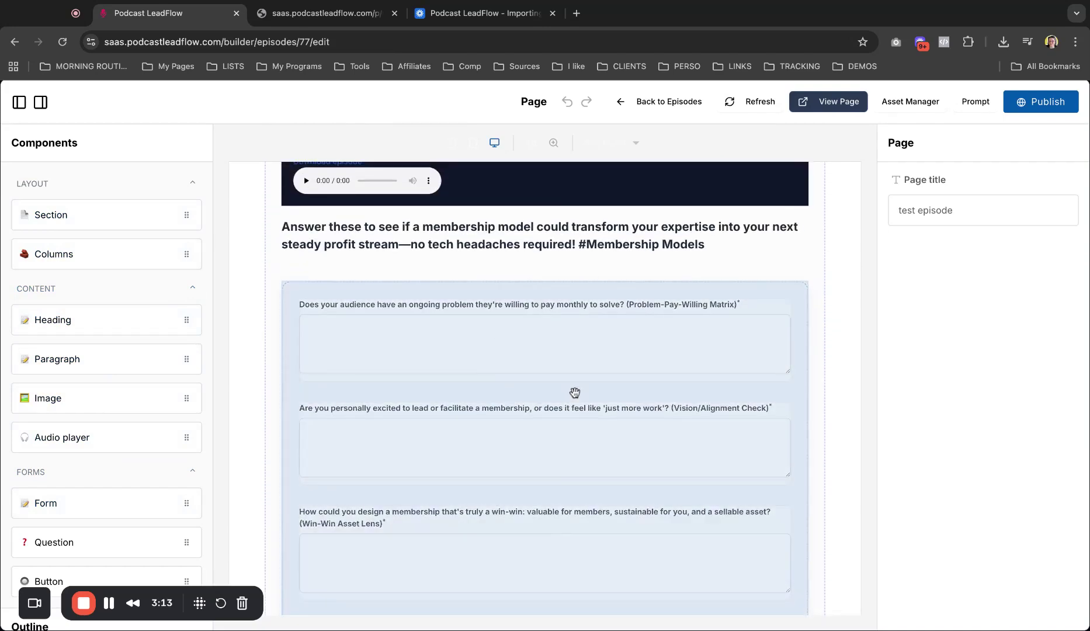
click(627, 395)
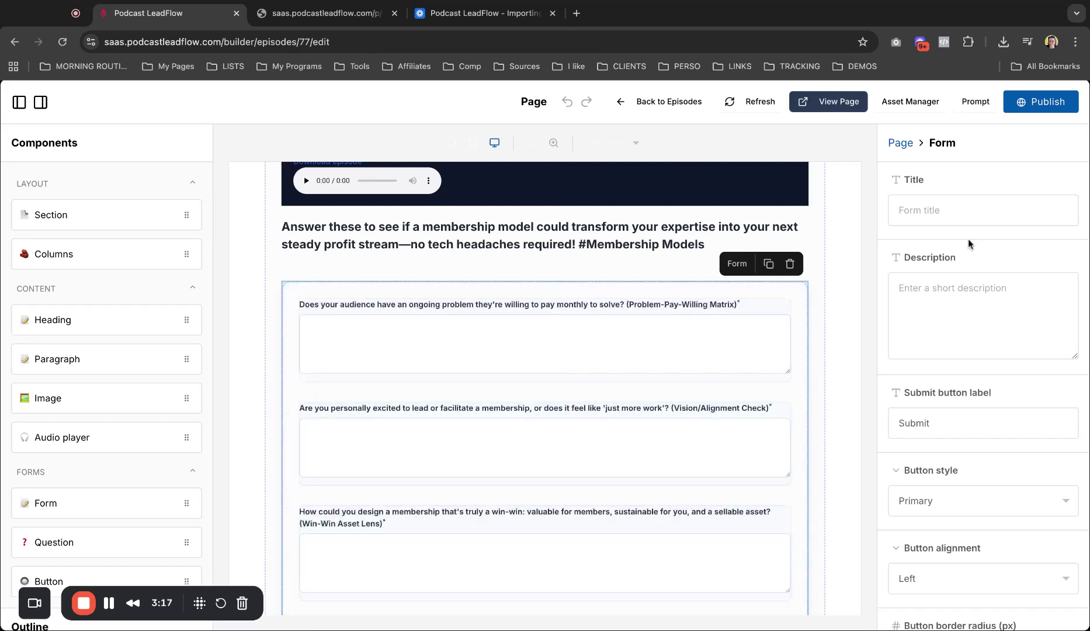
scroll(952, 320, down, 5)
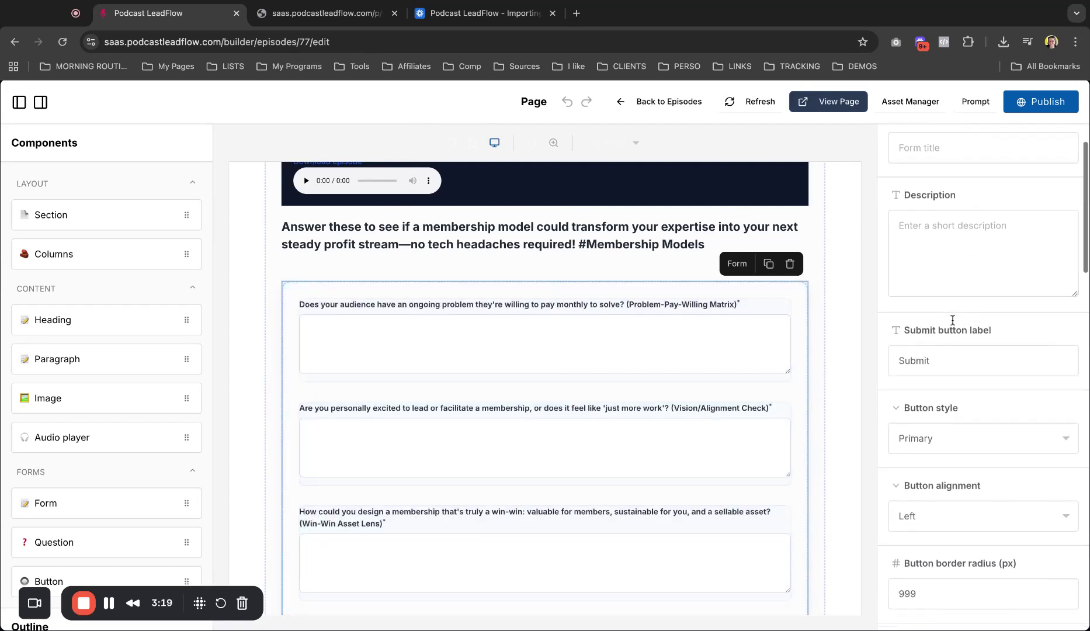
scroll(643, 410, down, 4)
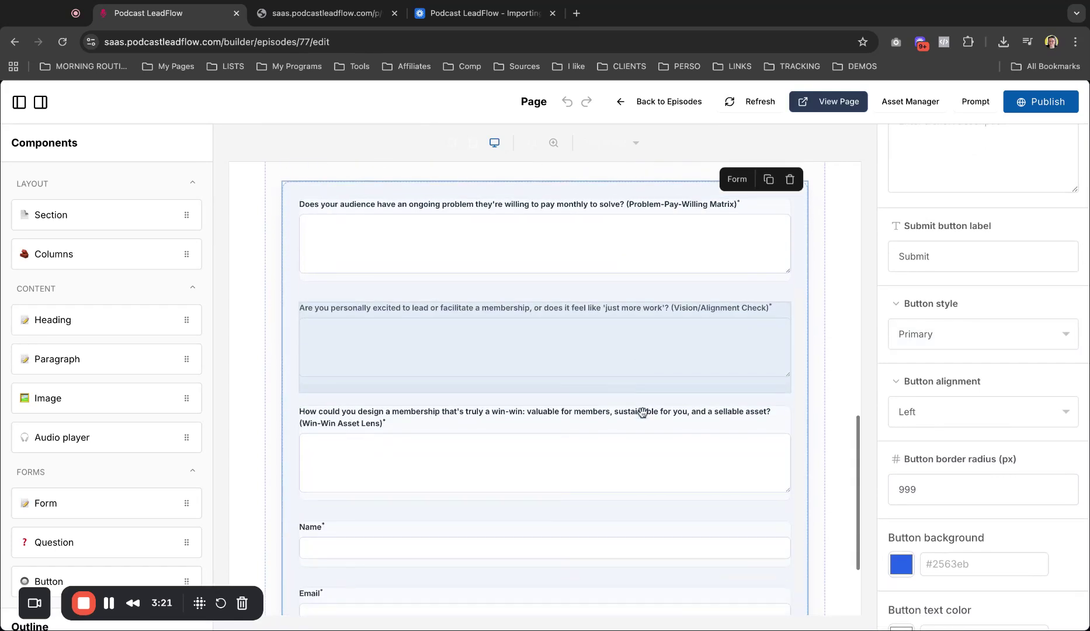
scroll(616, 350, up, 5)
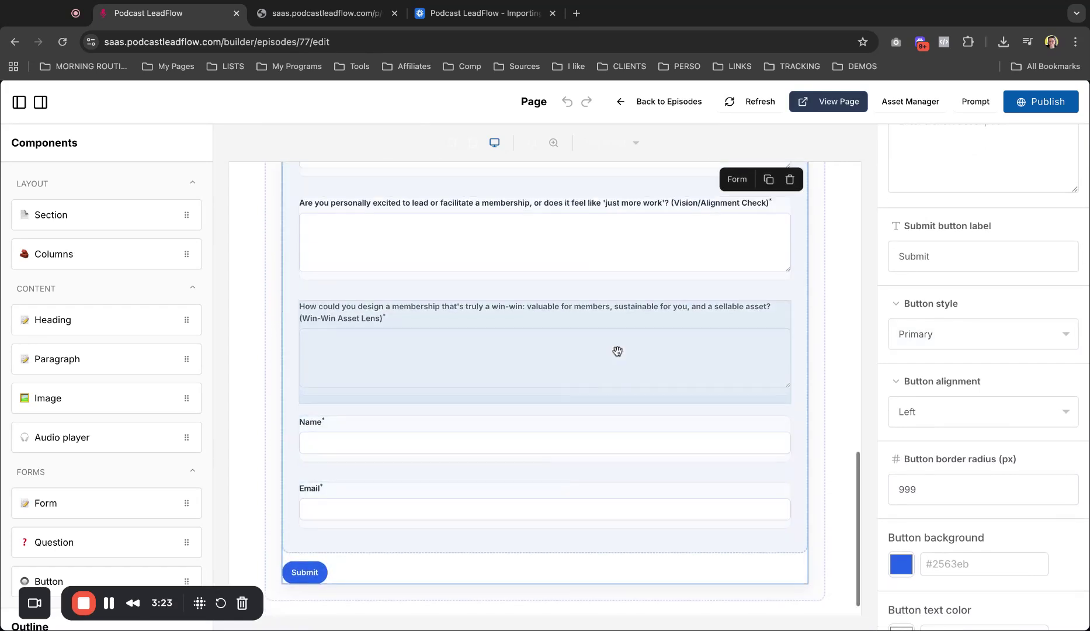
click(572, 394)
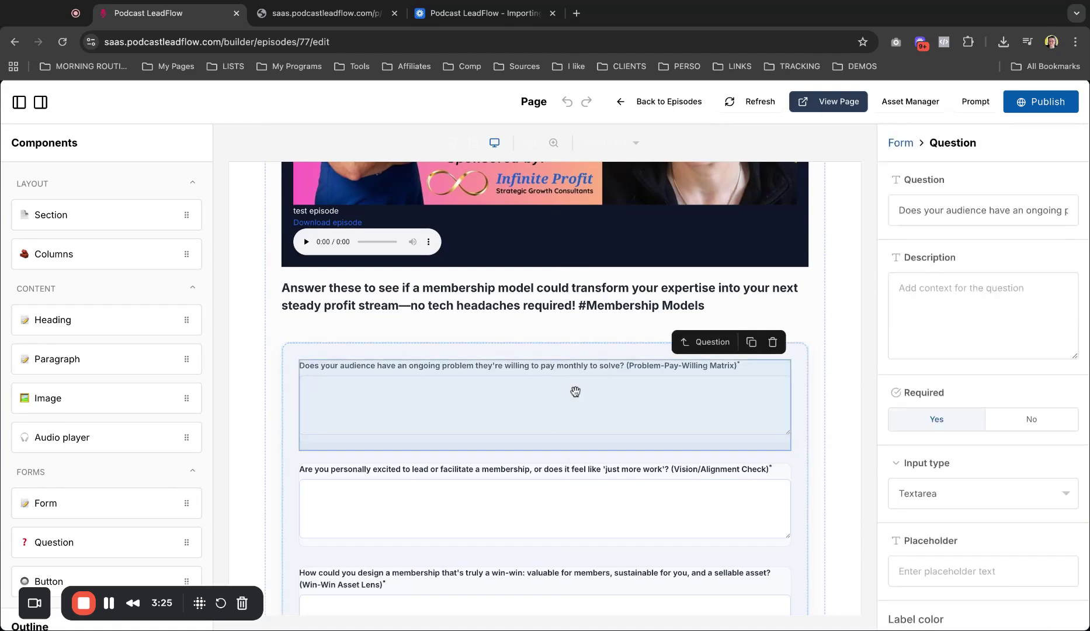
triple_click(898, 209)
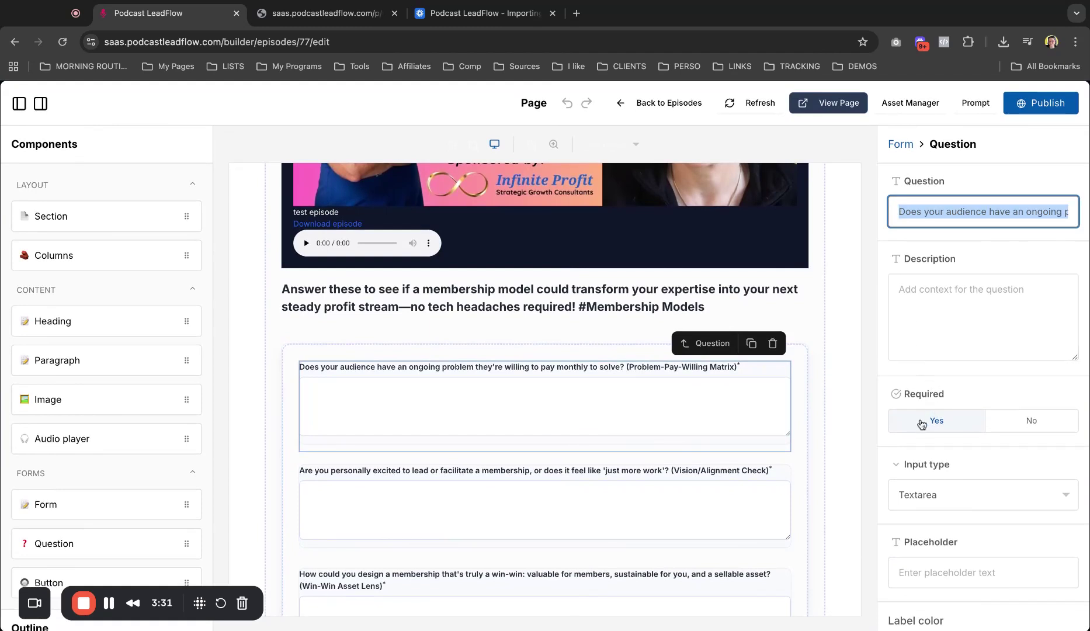
scroll(988, 461, down, 2)
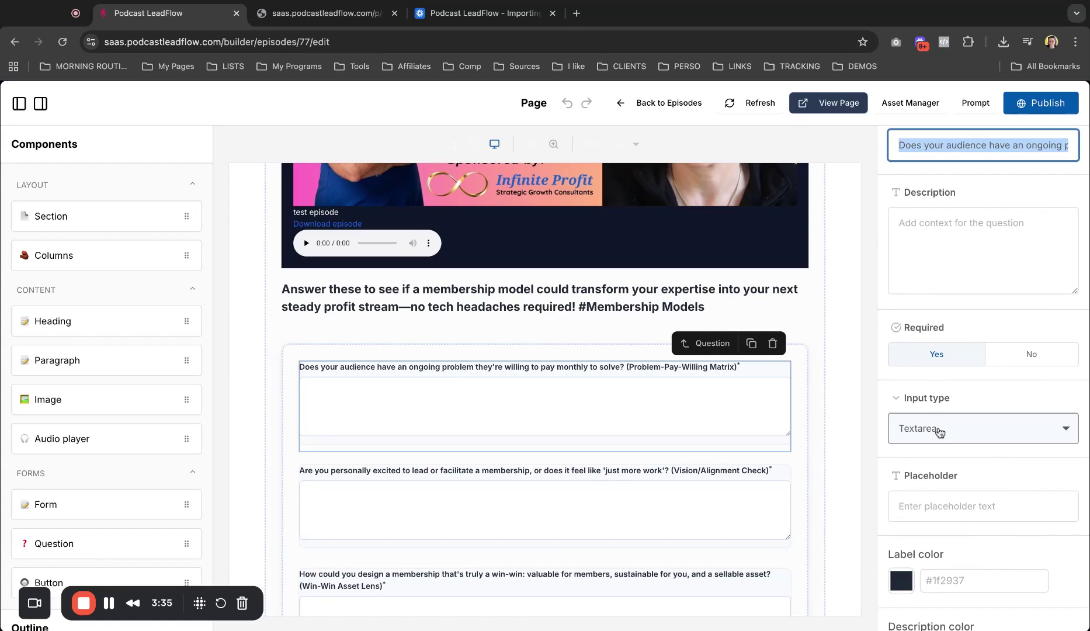
click(938, 431)
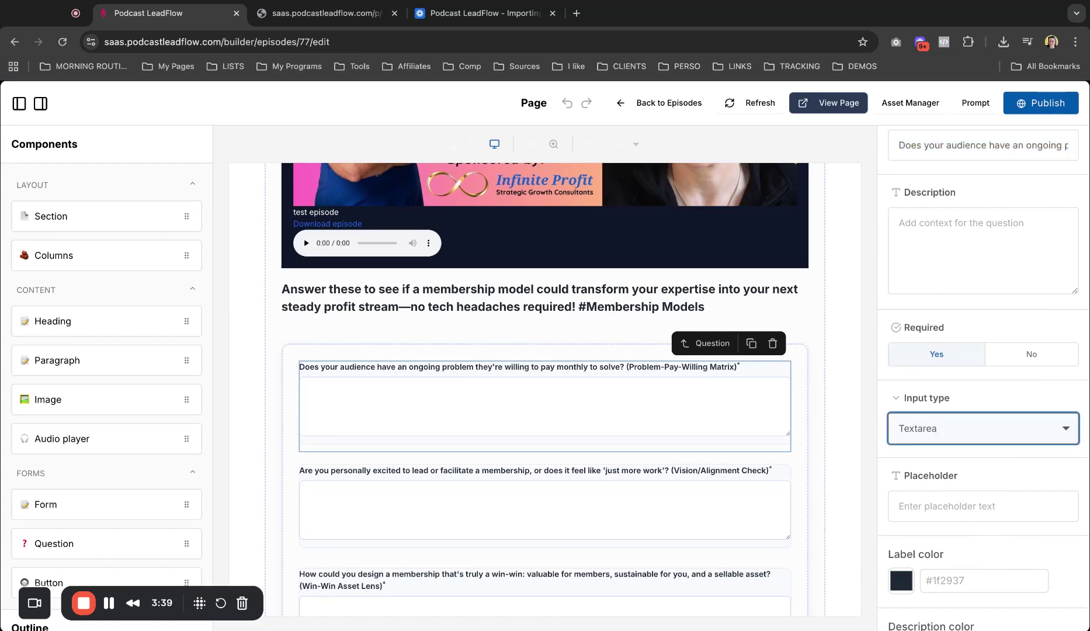
scroll(936, 437, down, 4)
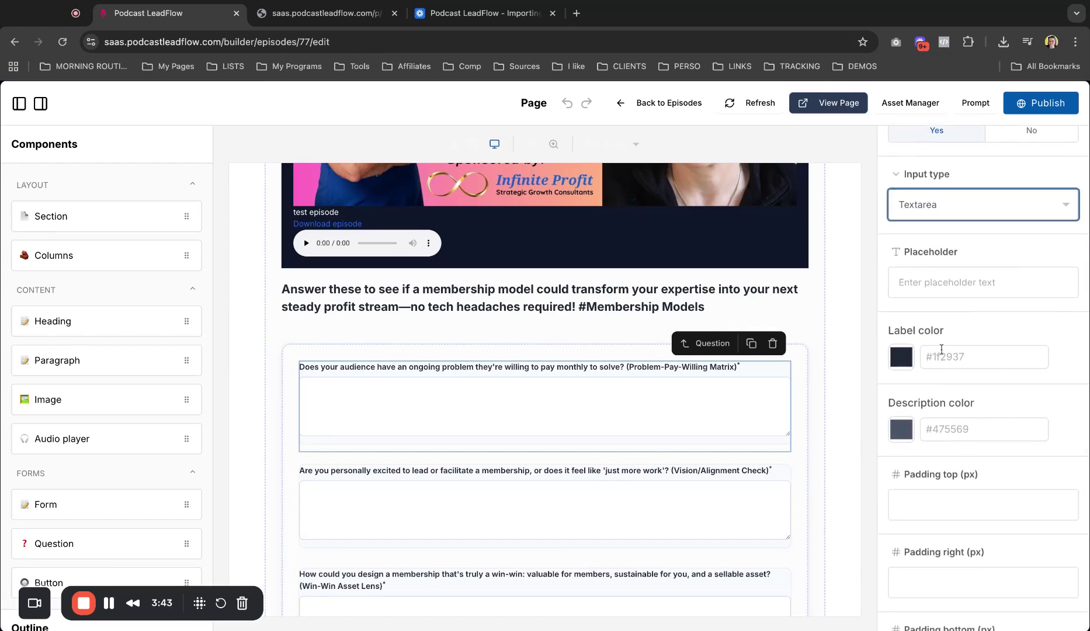
scroll(919, 432, down, 3)
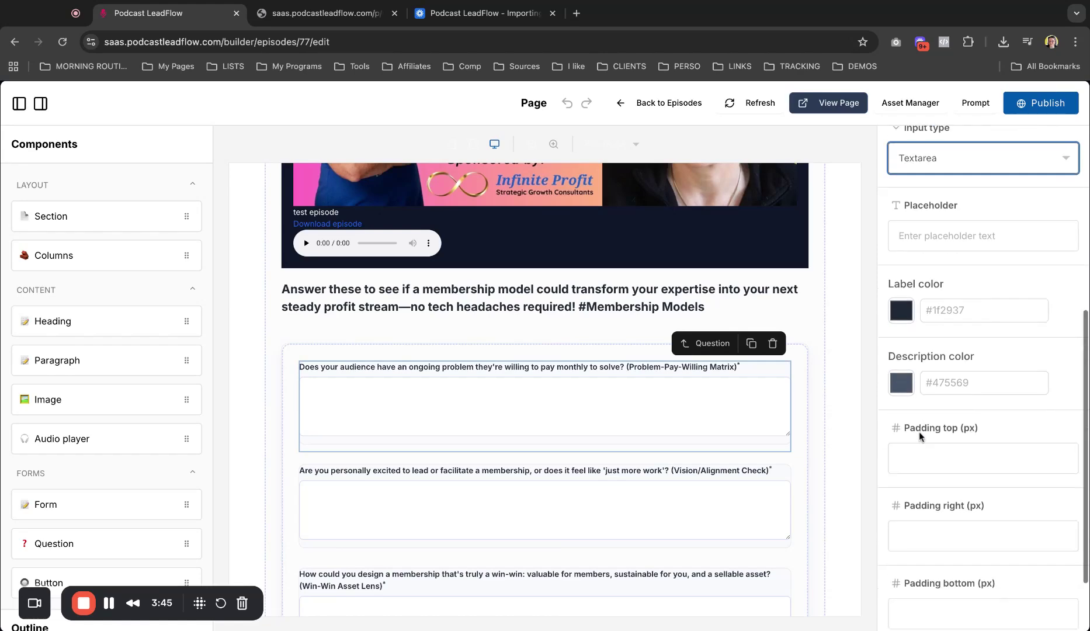
scroll(474, 389, down, 4)
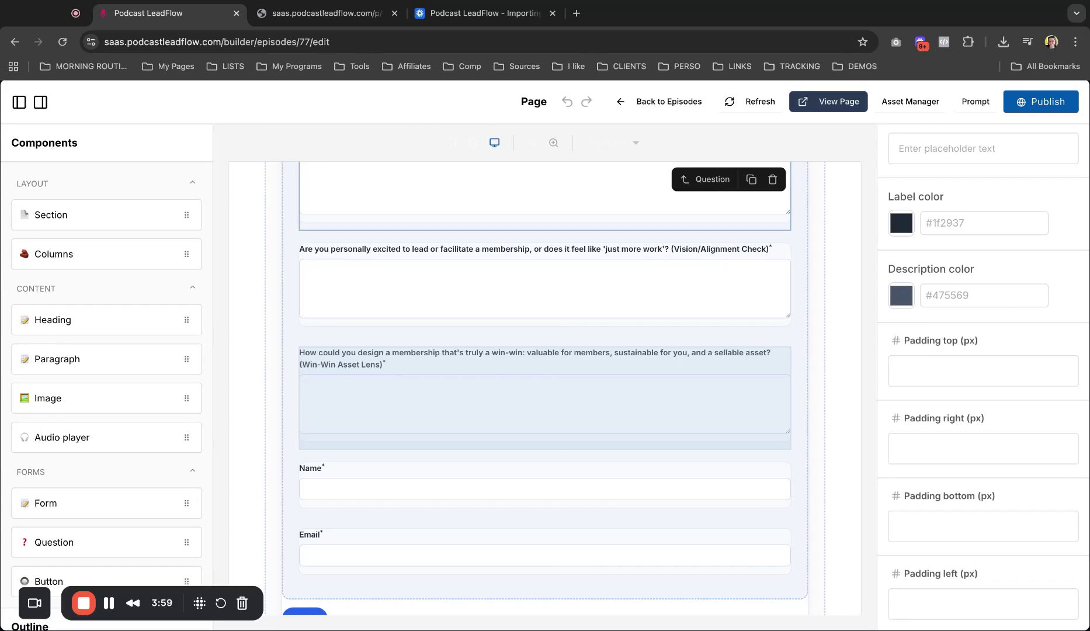
scroll(560, 388, down, 2)
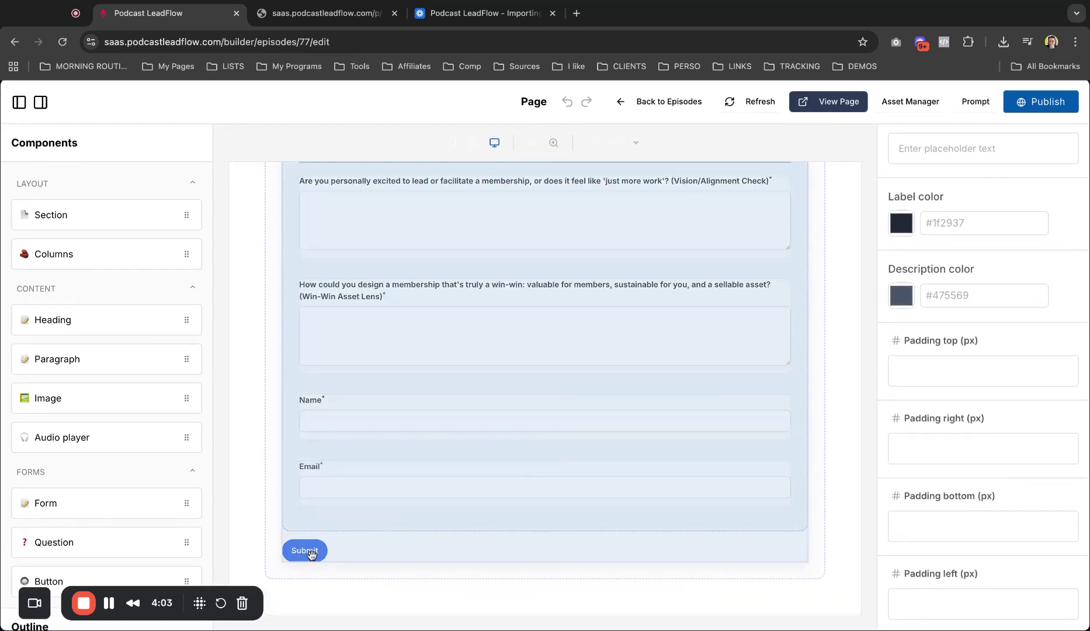
Step: Select the H2 membership hook heading above the form to open its Heading settings
click(342, 554)
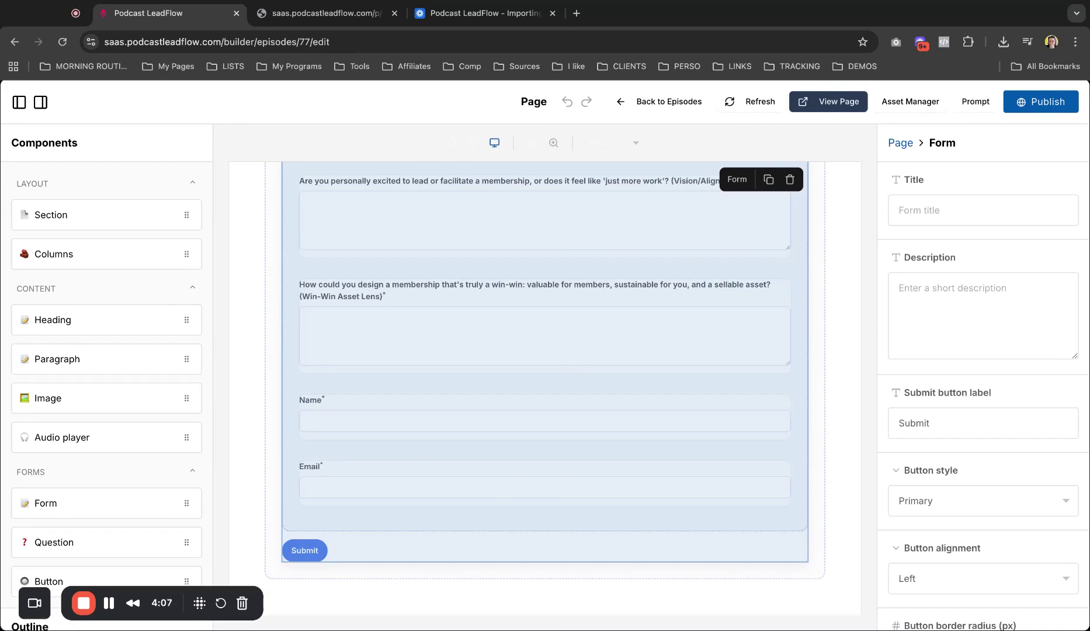
scroll(934, 318, down, 3)
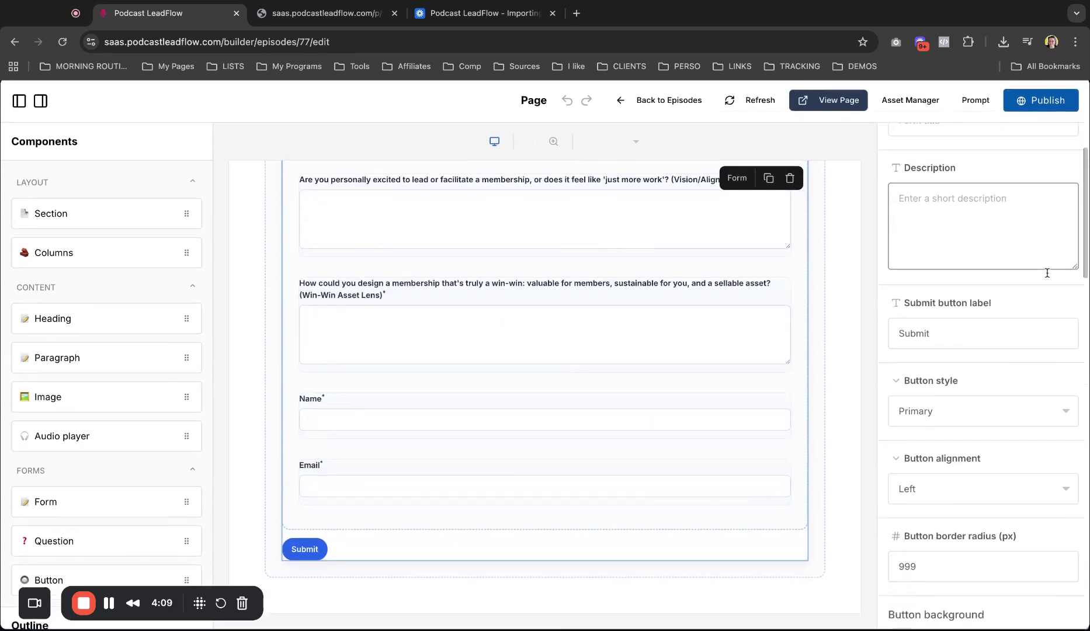
scroll(617, 337, up, 7)
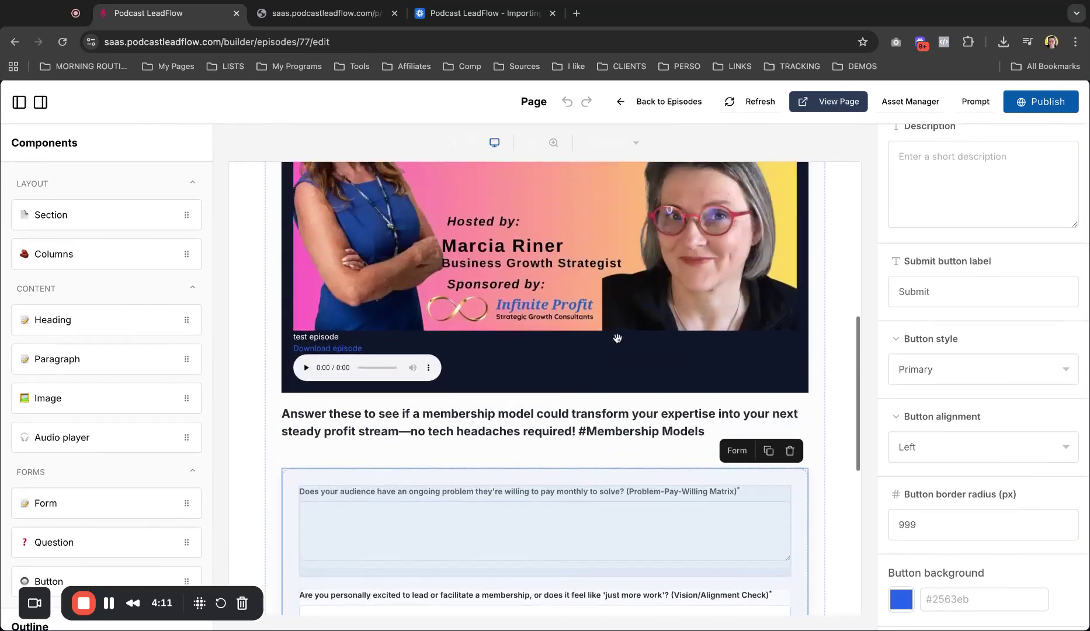
scroll(617, 337, down, 1)
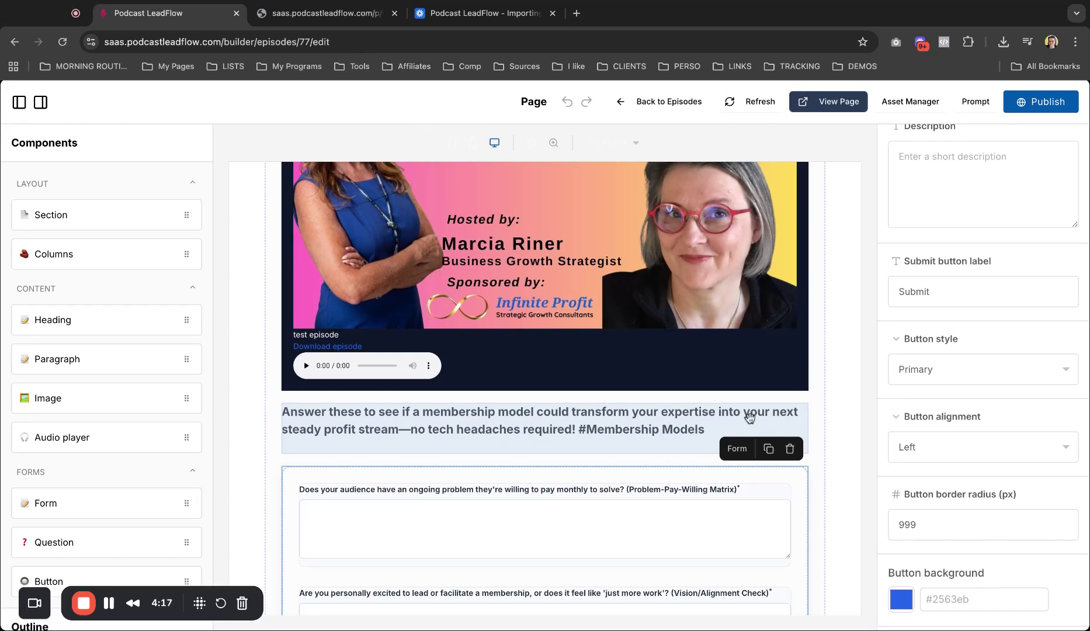
click(618, 435)
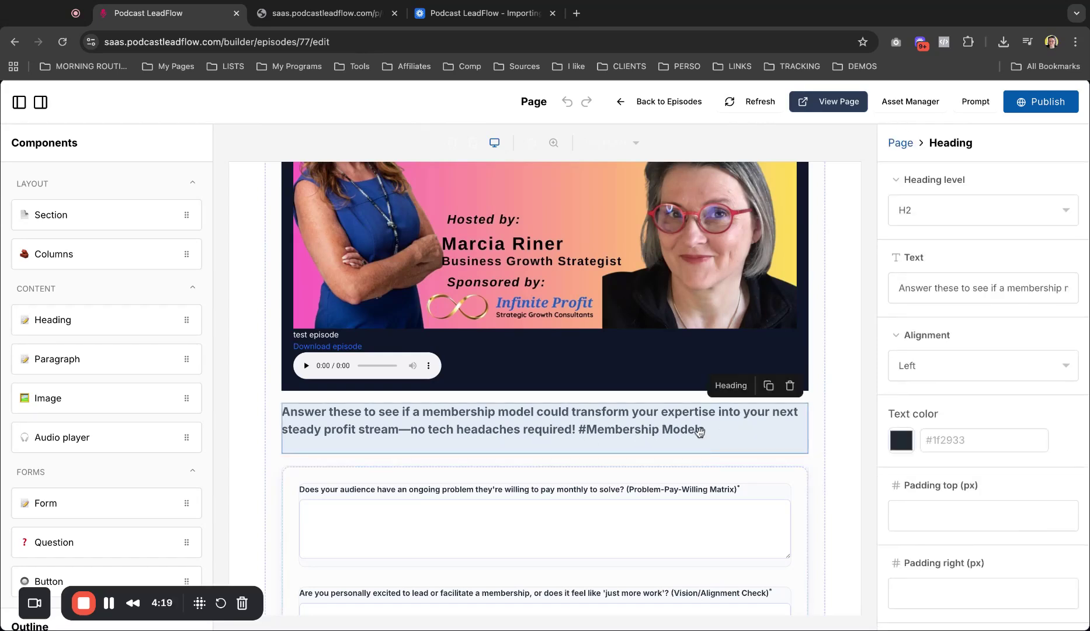
Step: Delete the trailing '#Membership Models' hashtag from the heading text
drag(970, 282, 1015, 284)
key(shift+super+Right)
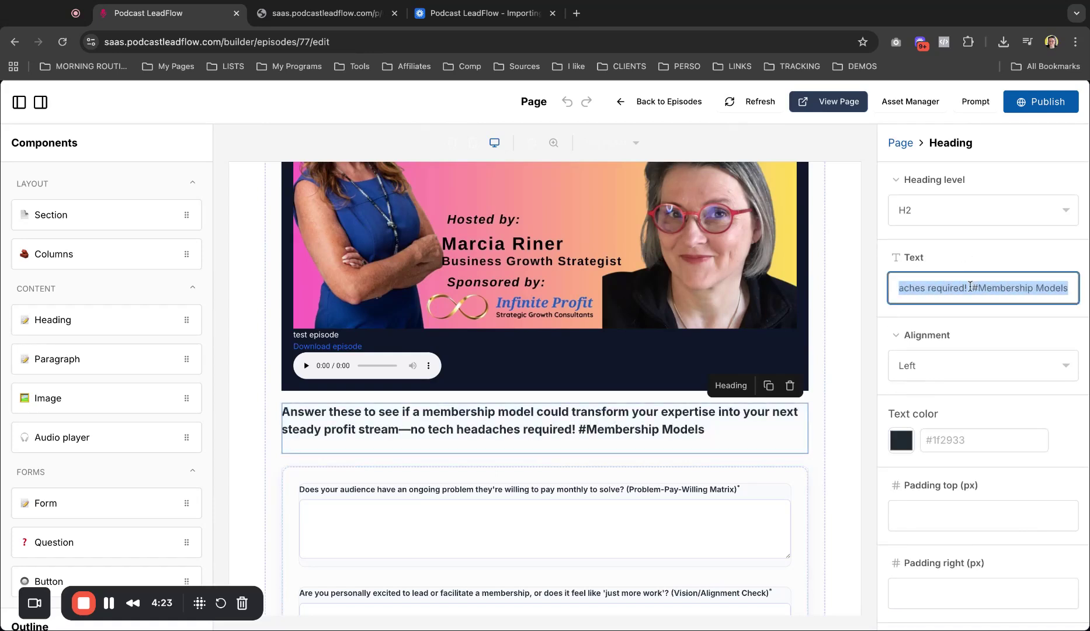
click(971, 285)
key(shift+super+Right)
key(BackSpace)
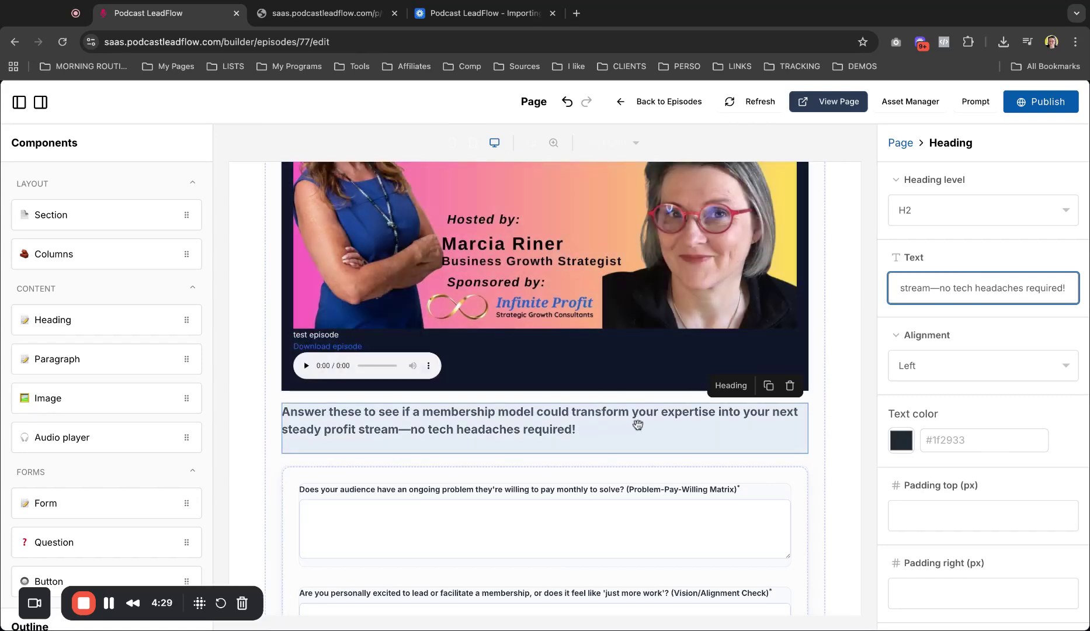
Step: Set the heading alignment to Center
click(963, 367)
click(952, 382)
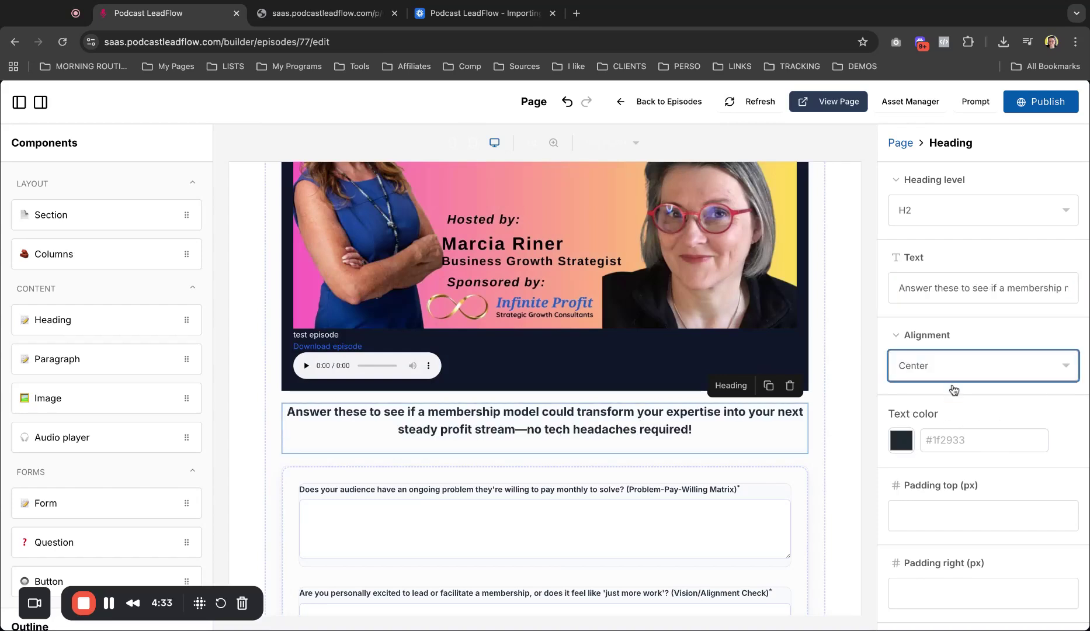
scroll(961, 479, down, 4)
Step: Change the form's submit button label to 'SEND ME MY CUSTOMIZED PLAN'
scroll(650, 464, down, 7)
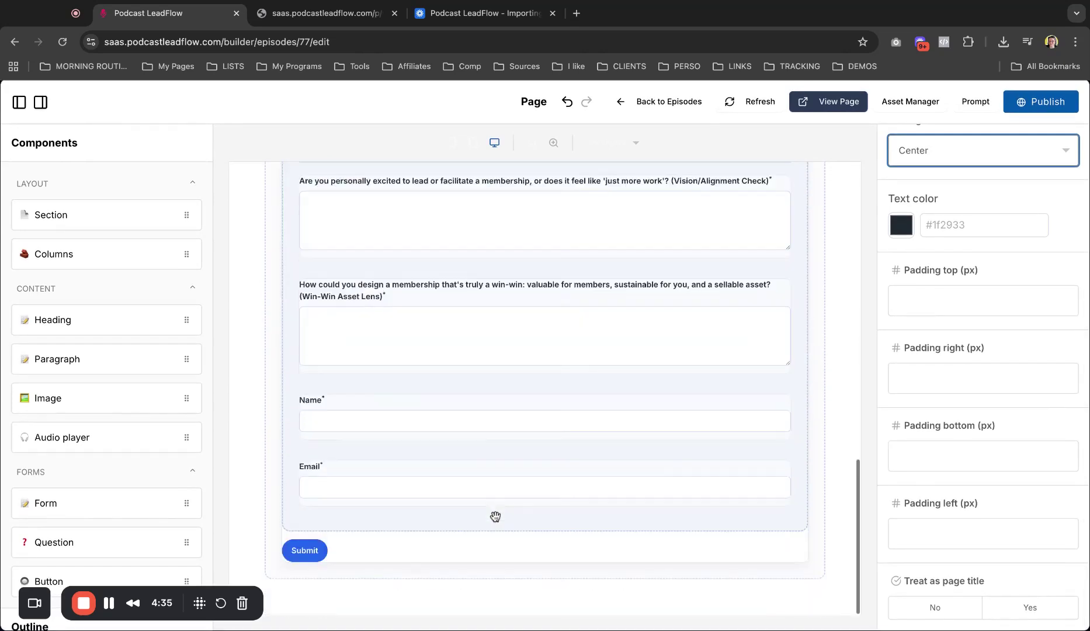
click(467, 526)
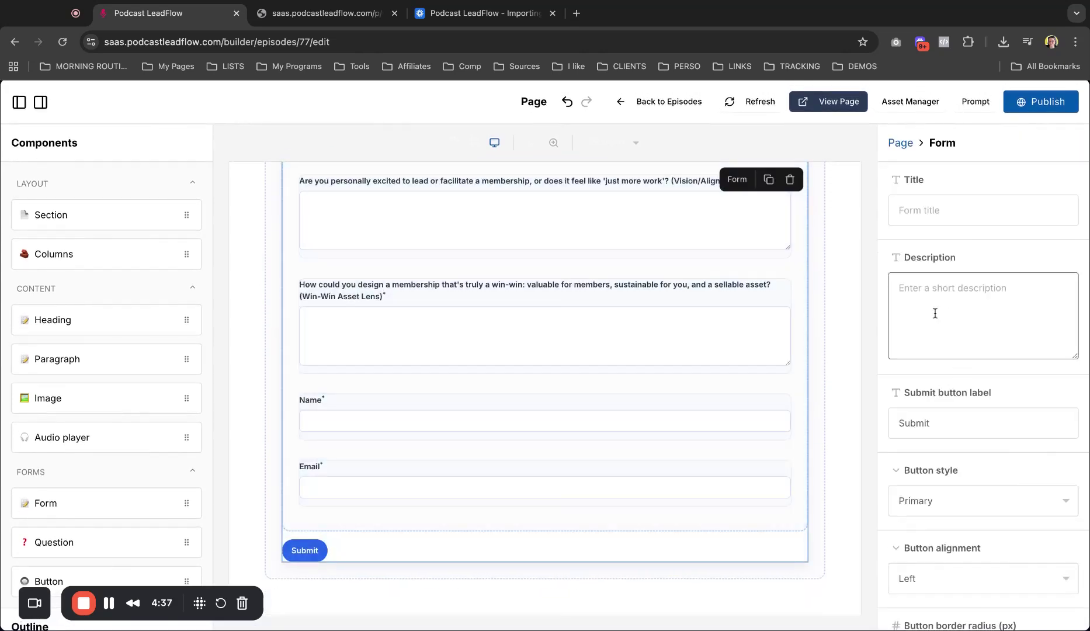
double_click(943, 423)
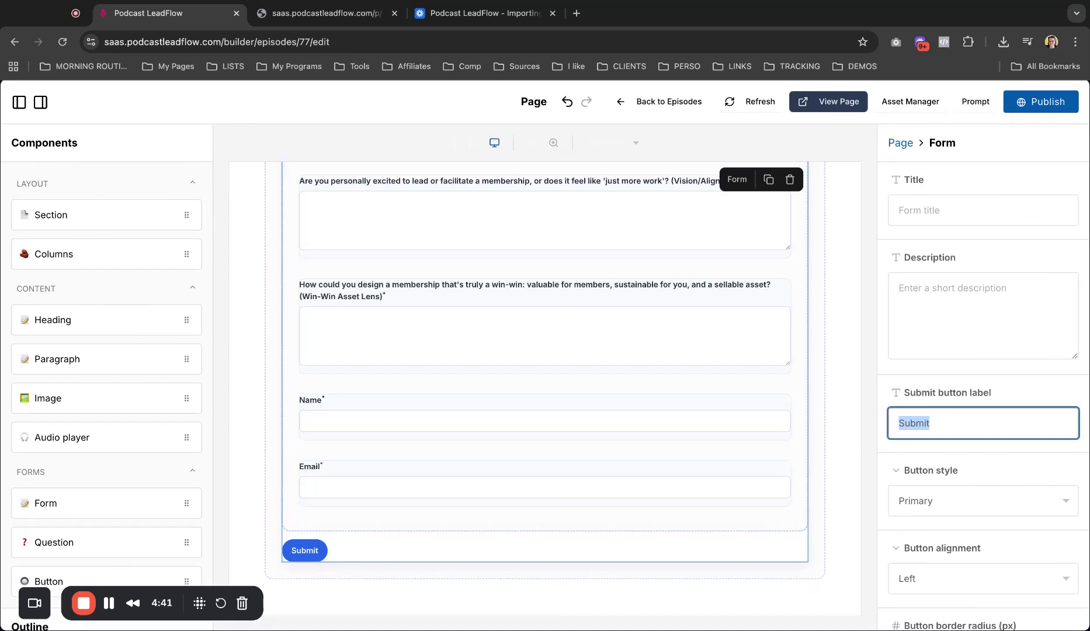
text(SEND ME)
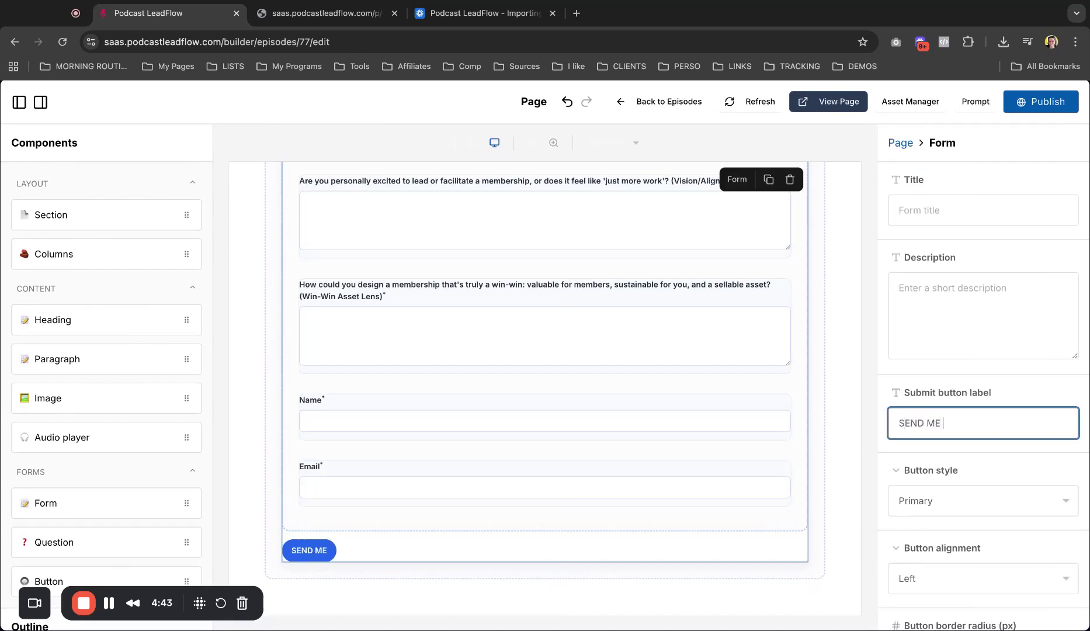
text( MY CUSTO)
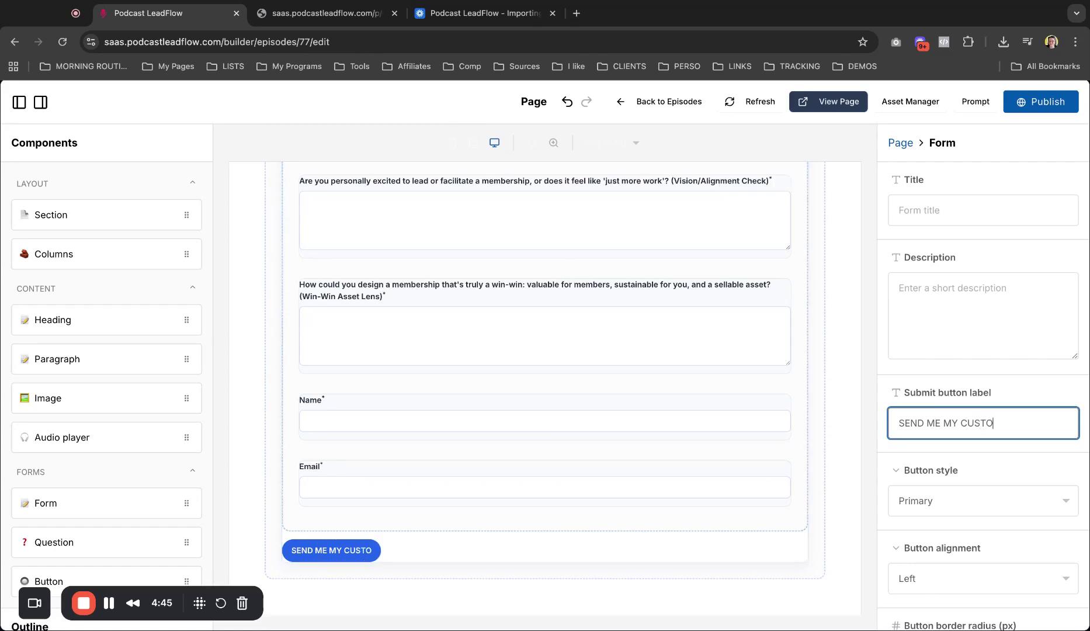
text(MIZED PLAN)
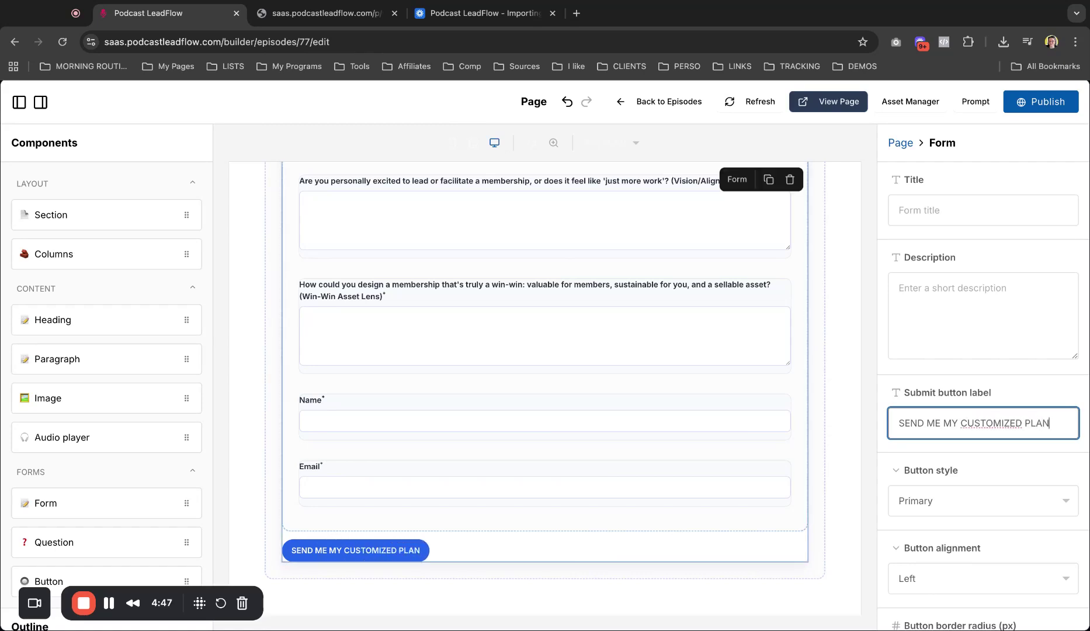
Step: Centre the submit button and give it a dark teal (#1d5958) background
click(970, 578)
key(Down)
scroll(992, 454, down, 5)
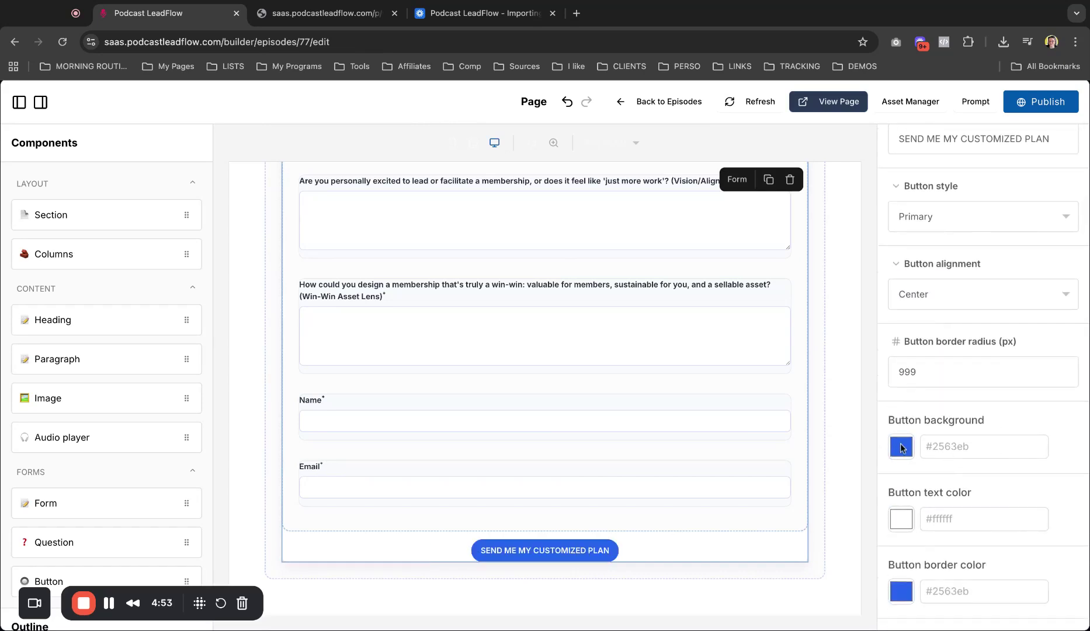
drag(1008, 581, 998, 580)
drag(1021, 468, 993, 529)
Step: Set the button border width to 0 and its text colour to #ffffff
scroll(905, 355, down, 3)
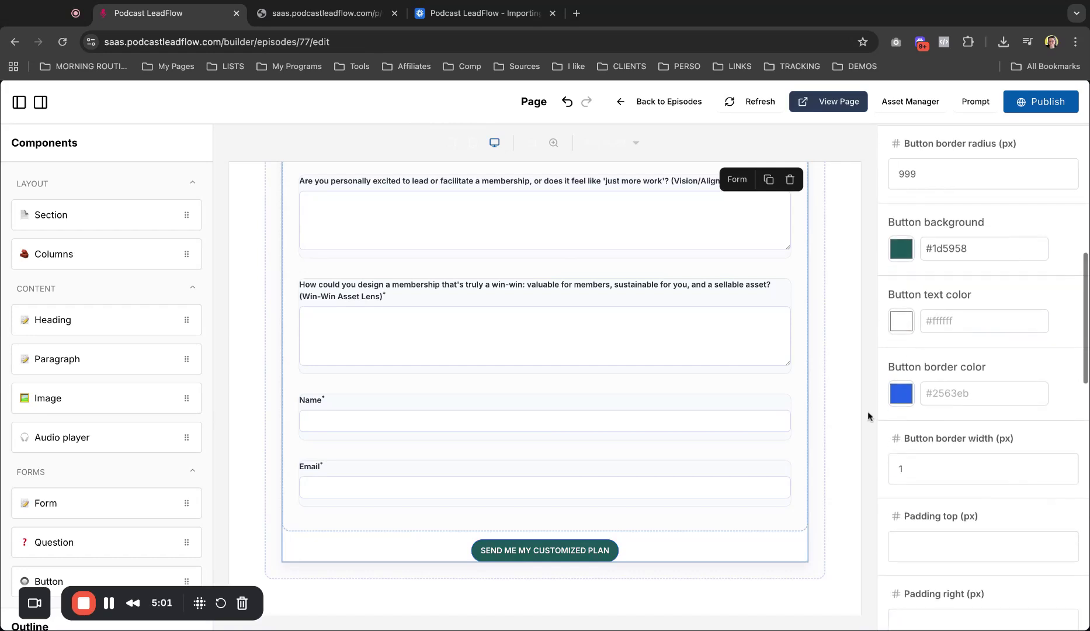
click(919, 476)
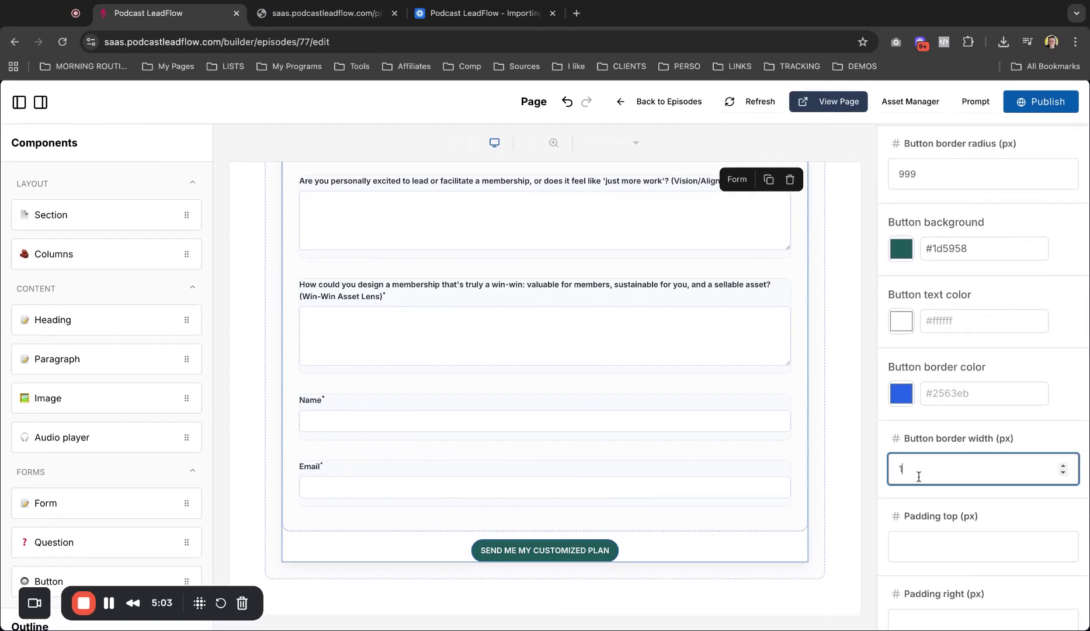
key(BackSpace)
text(0)
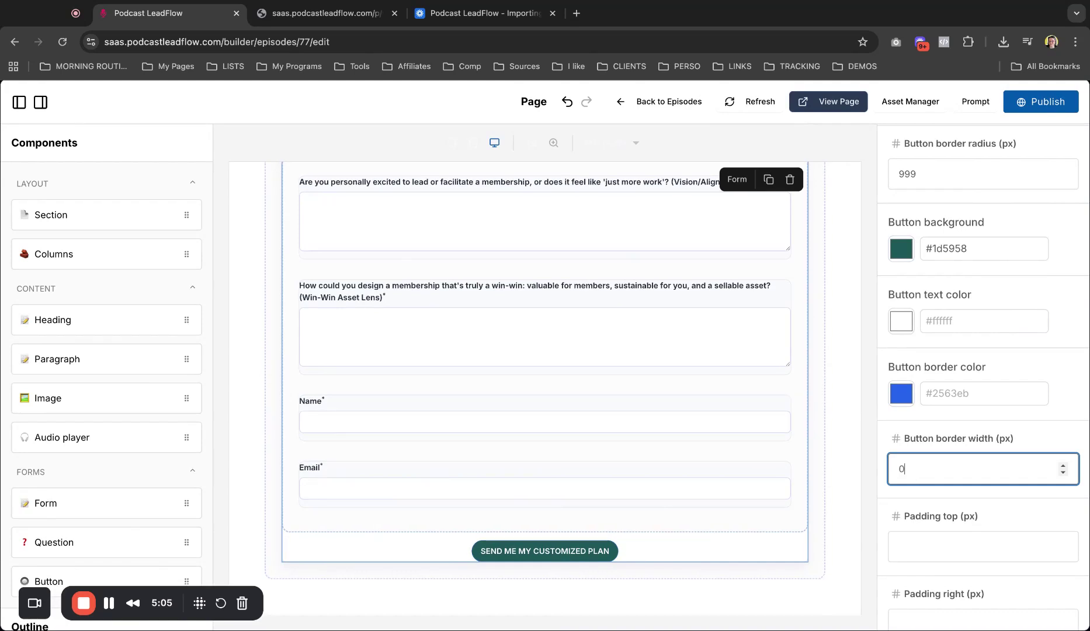
scroll(976, 484, down, 3)
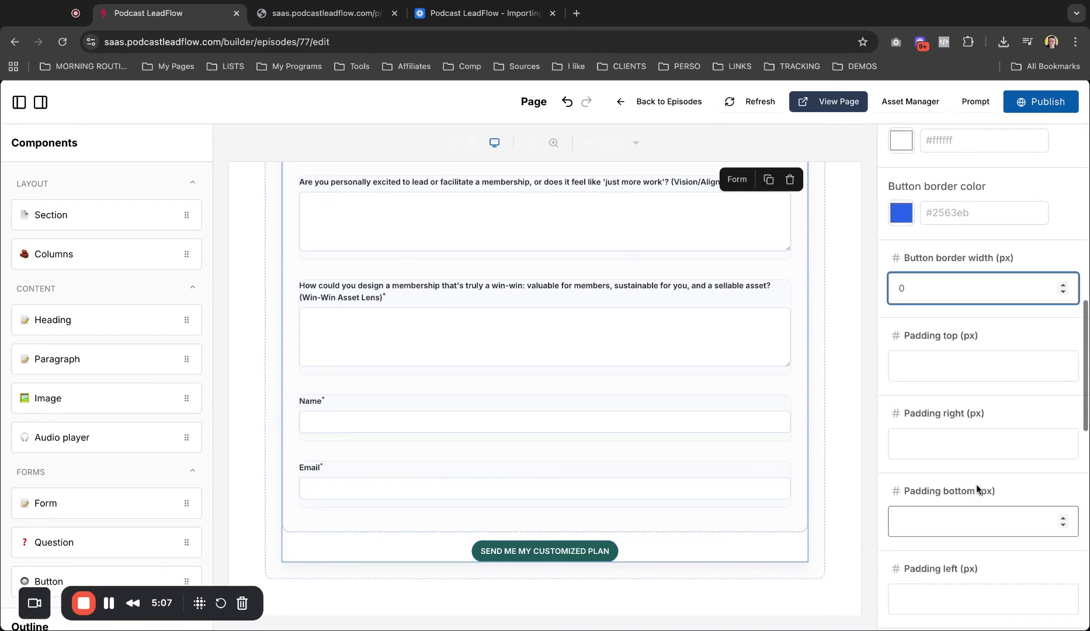
scroll(976, 488, up, 1)
click(937, 162)
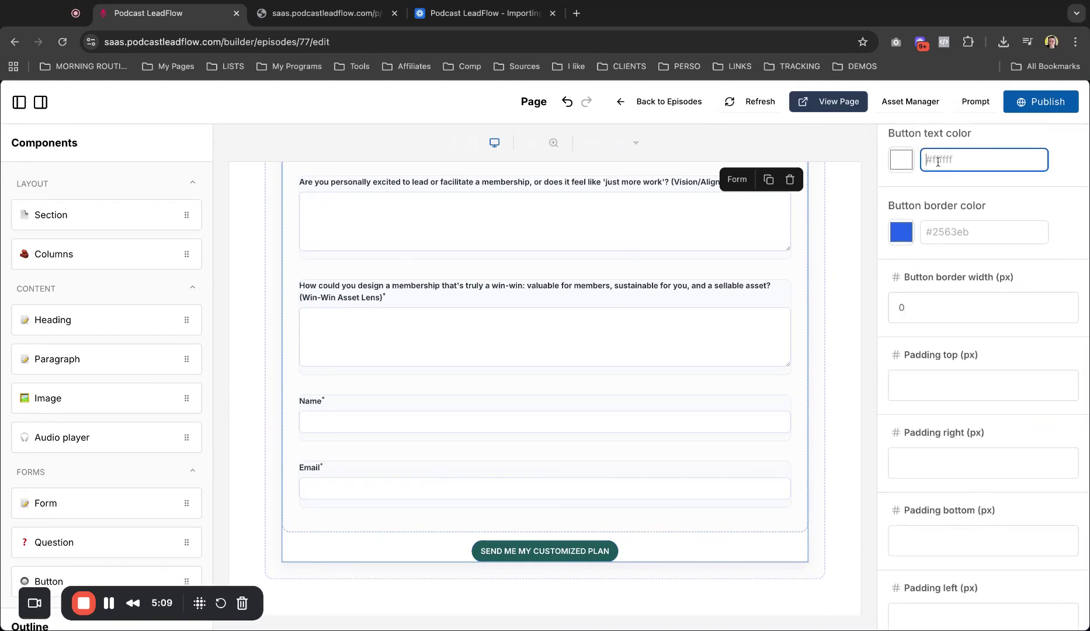
text(#ffffff)
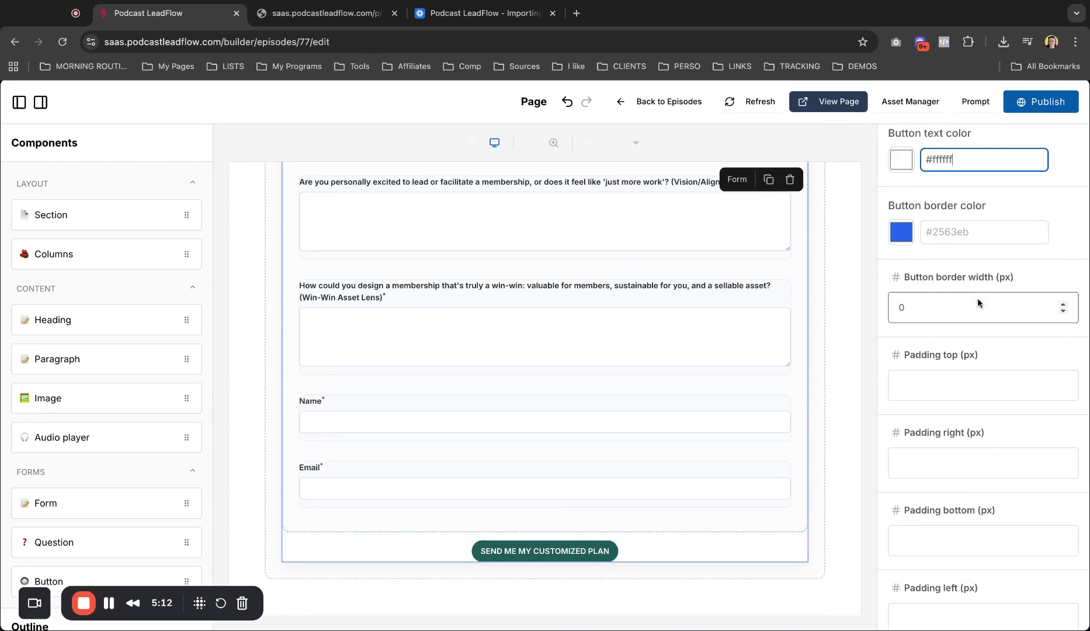
scroll(981, 409, down, 9)
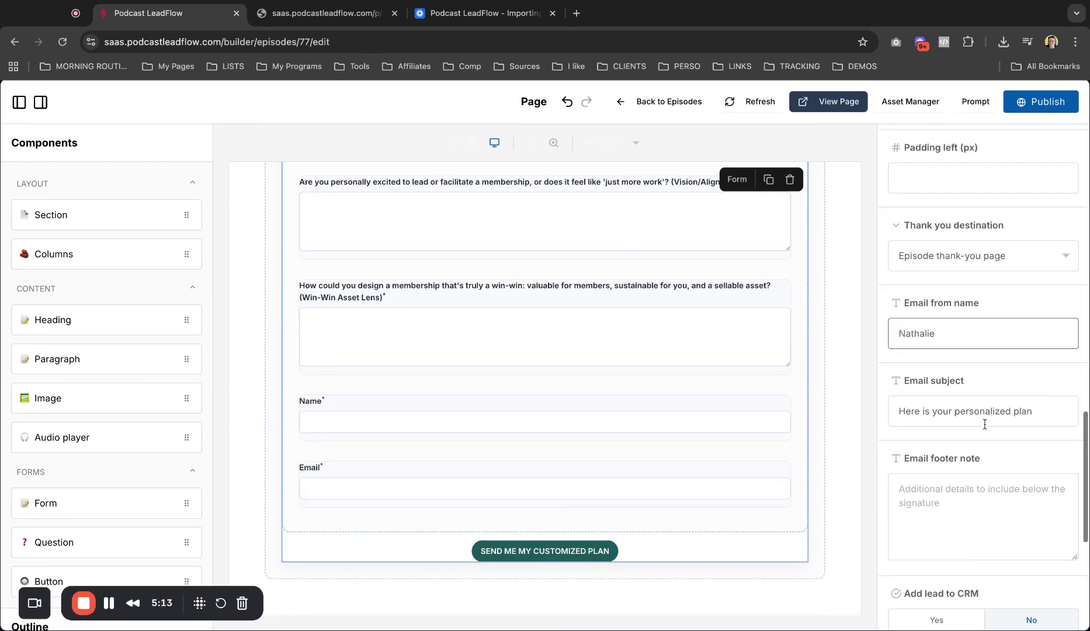
Step: Check the form sends leads to the episode thank-you page with subject 'Here is your personalized plan'
scroll(973, 272, up, 3)
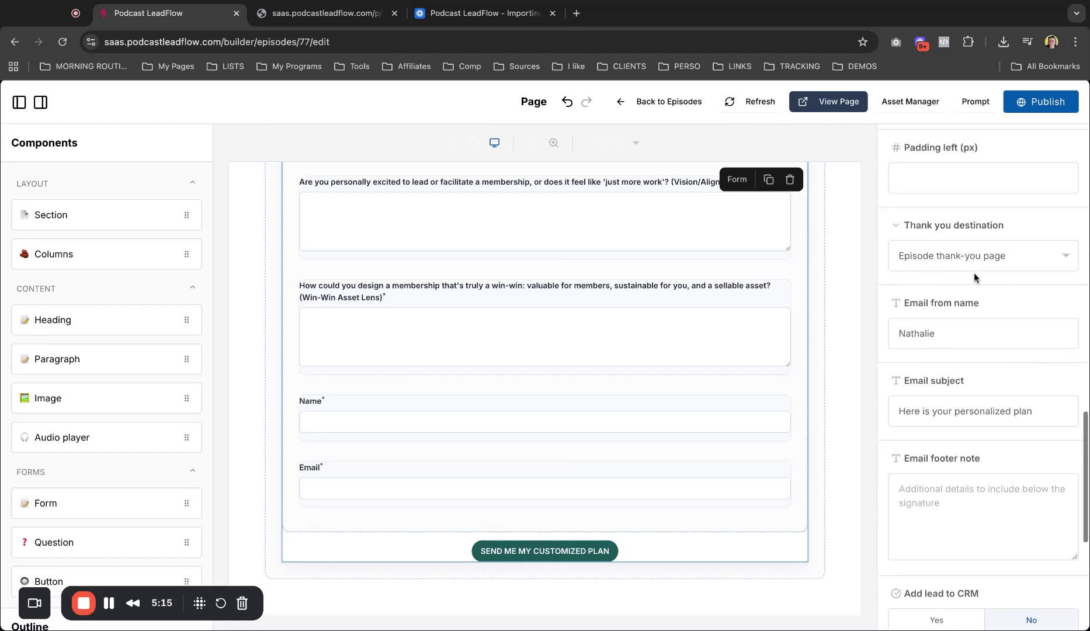
scroll(973, 272, up, 2)
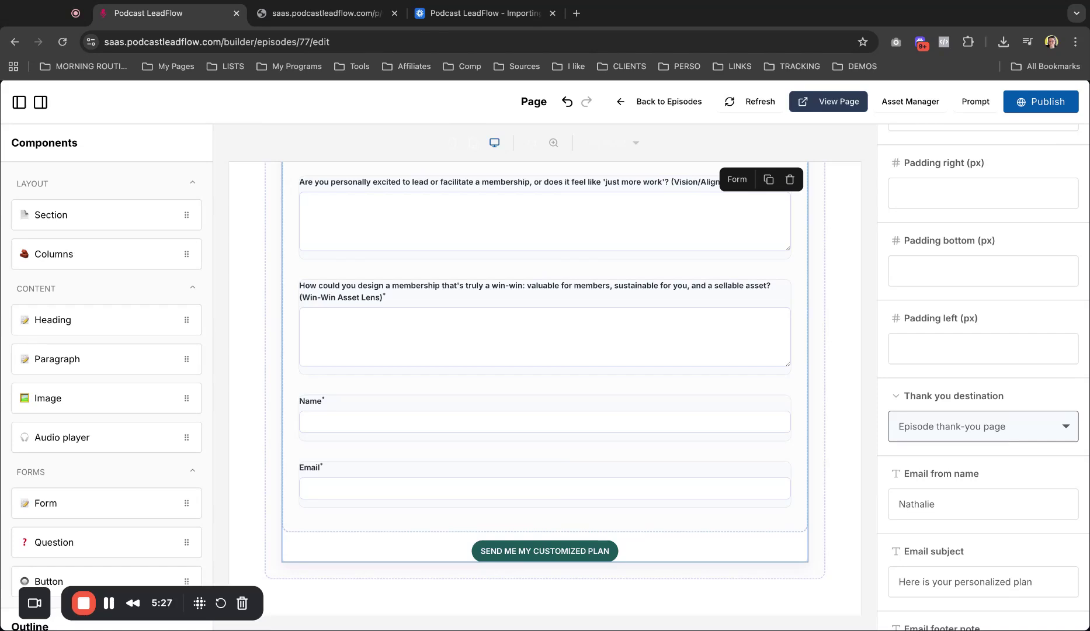
click(983, 426)
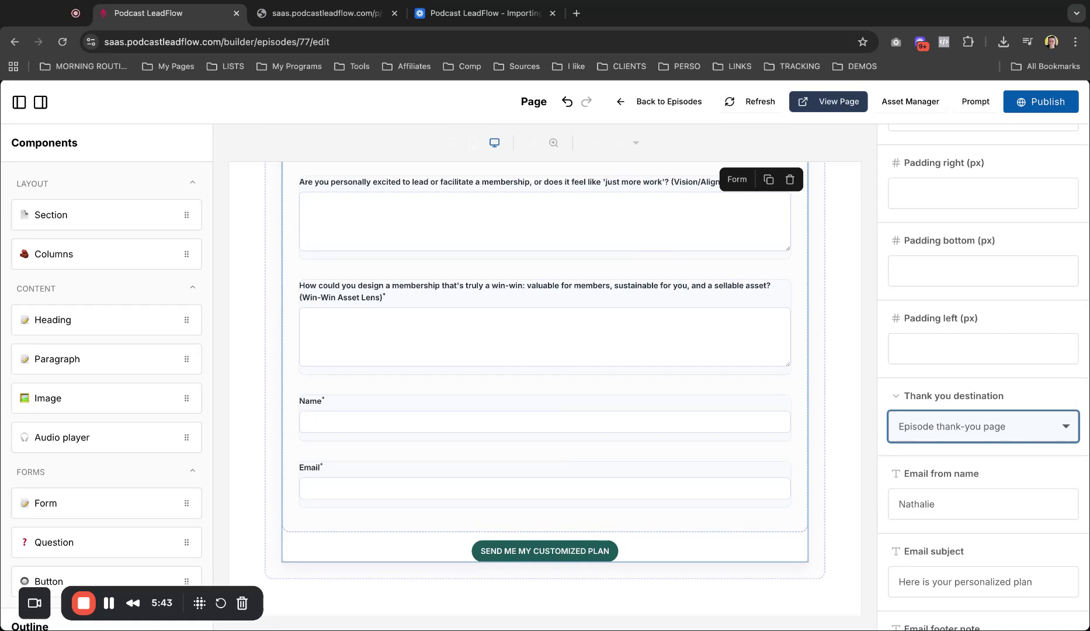
scroll(1012, 475, down, 5)
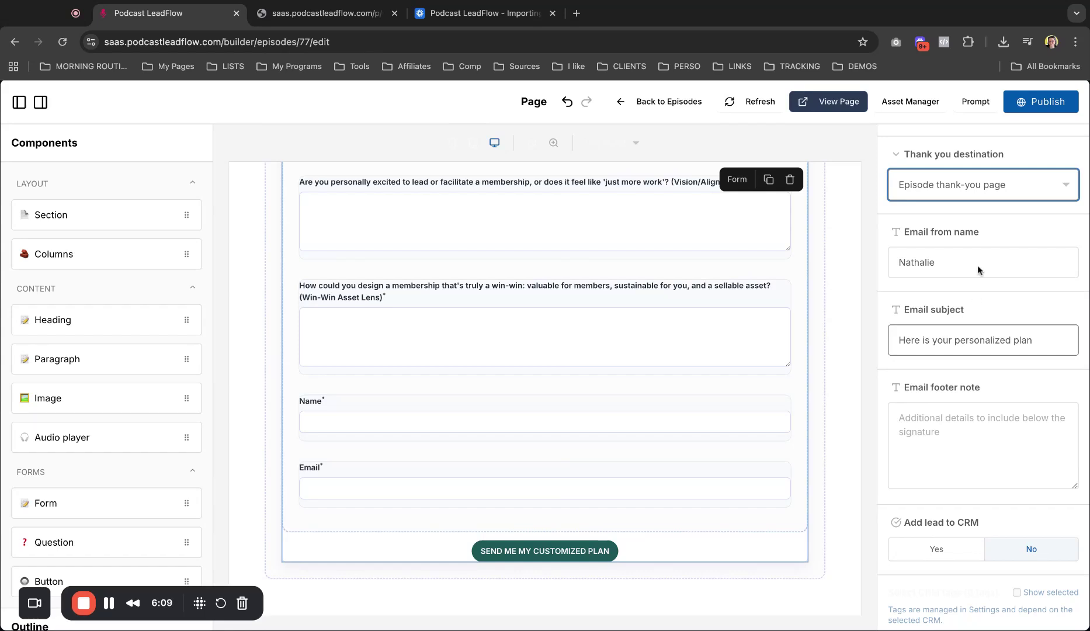
Step: Enter the email footer note 'PS: Hit reply and tell me what comes up for you'
double_click(950, 264)
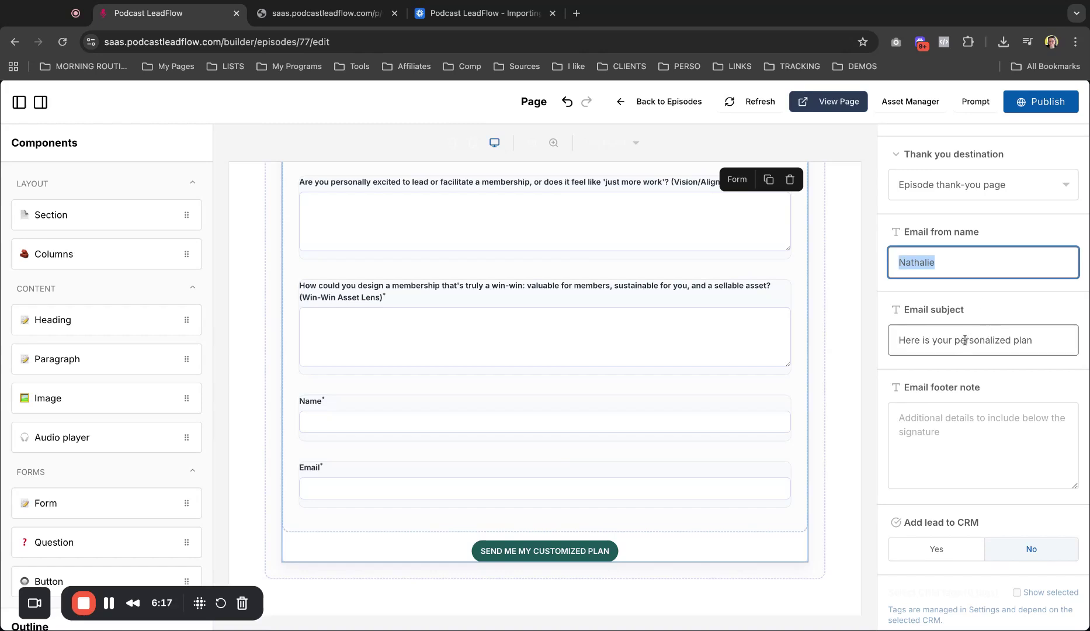
key(Tab)
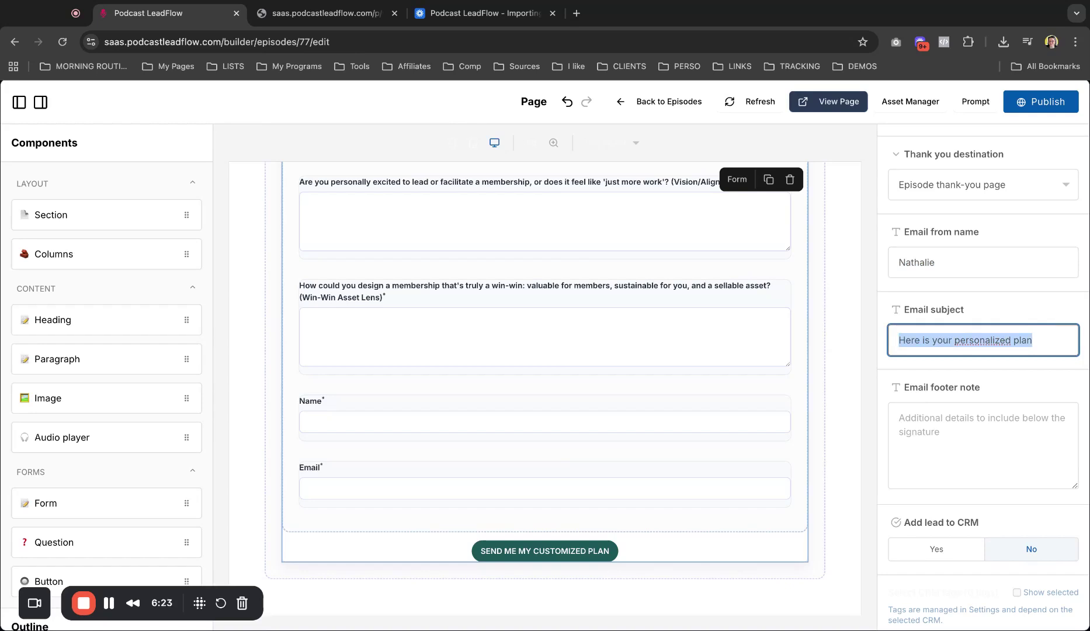
click(910, 417)
text(PS: H)
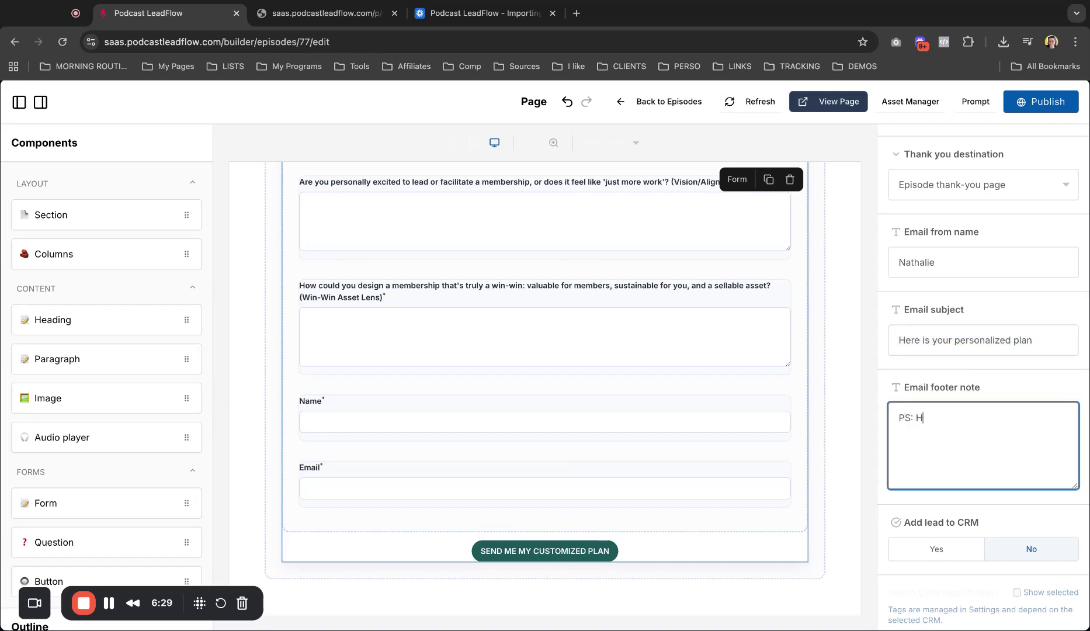
text(it reply and tell )
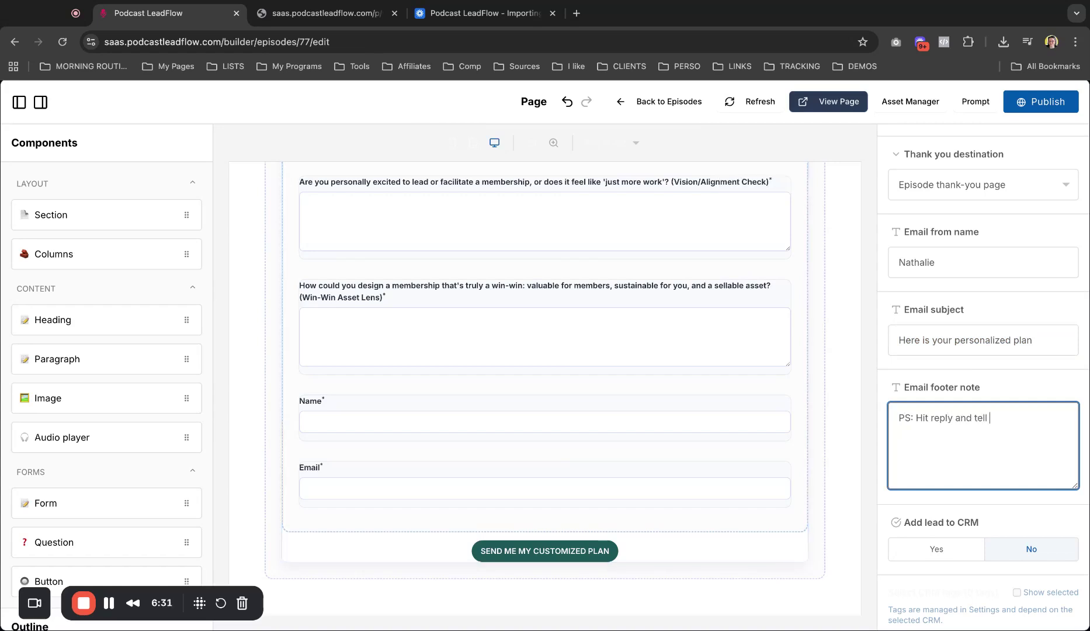
text(me what comes up for yuou)
key(BackSpace)
key(BackSpace)
key(BackSpace)
key(BackSpace)
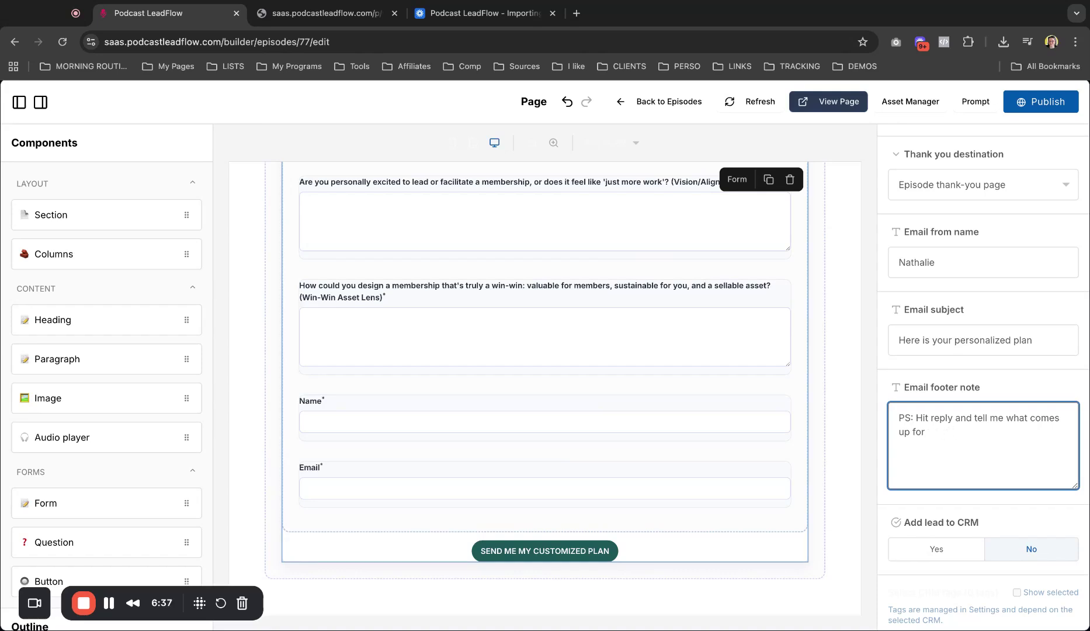
text(you)
scroll(965, 443, down, 3)
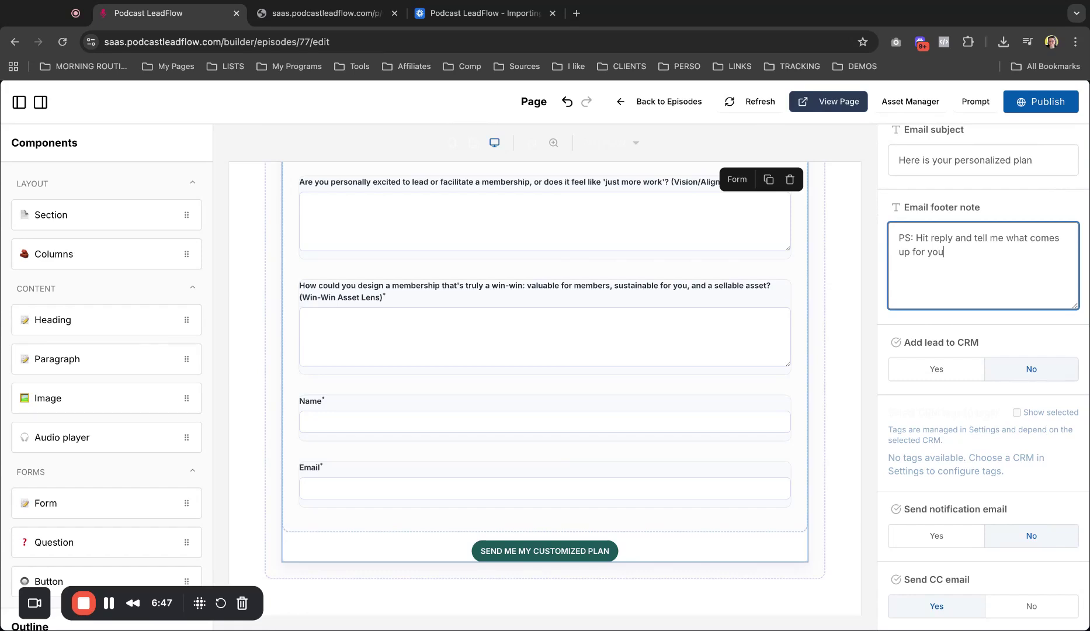
Step: Switch Add lead to CRM on, then back off so it stays No
click(935, 370)
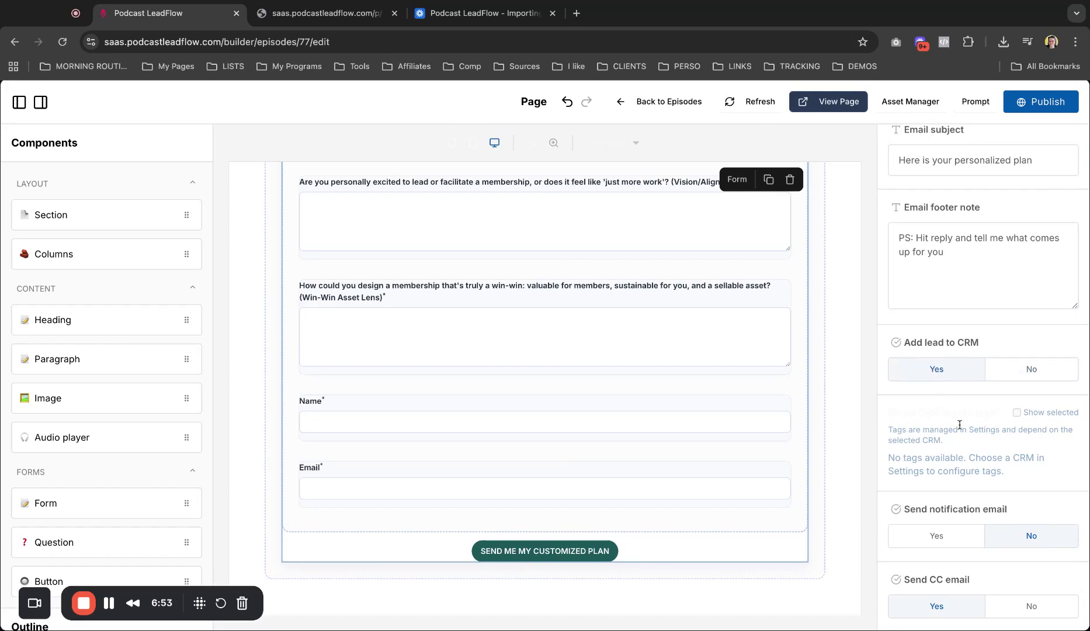
scroll(996, 424, down, 1)
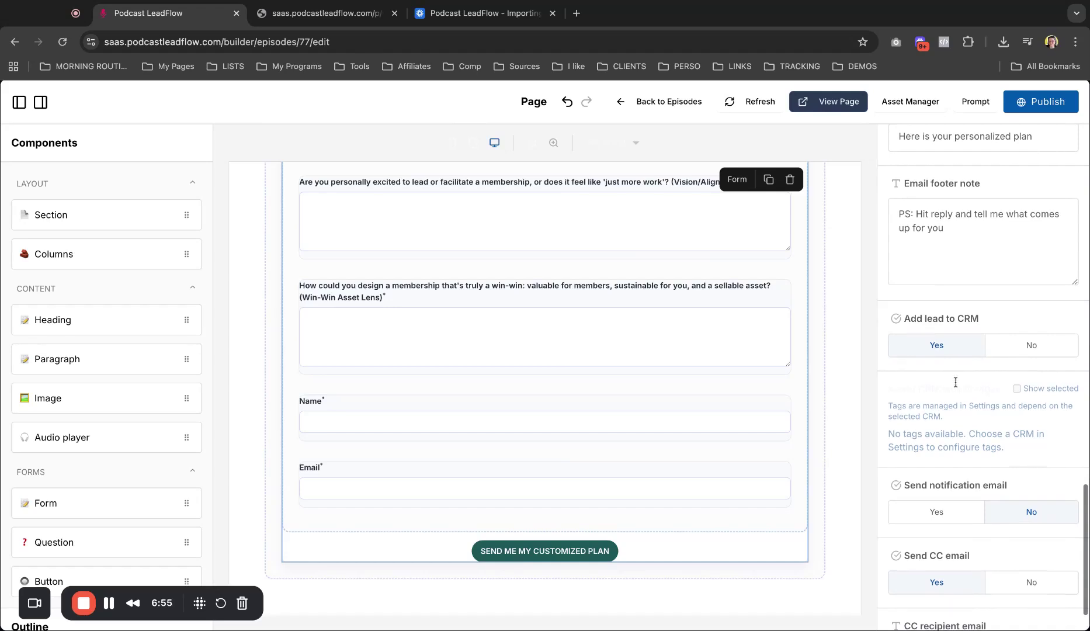
scroll(929, 396, down, 3)
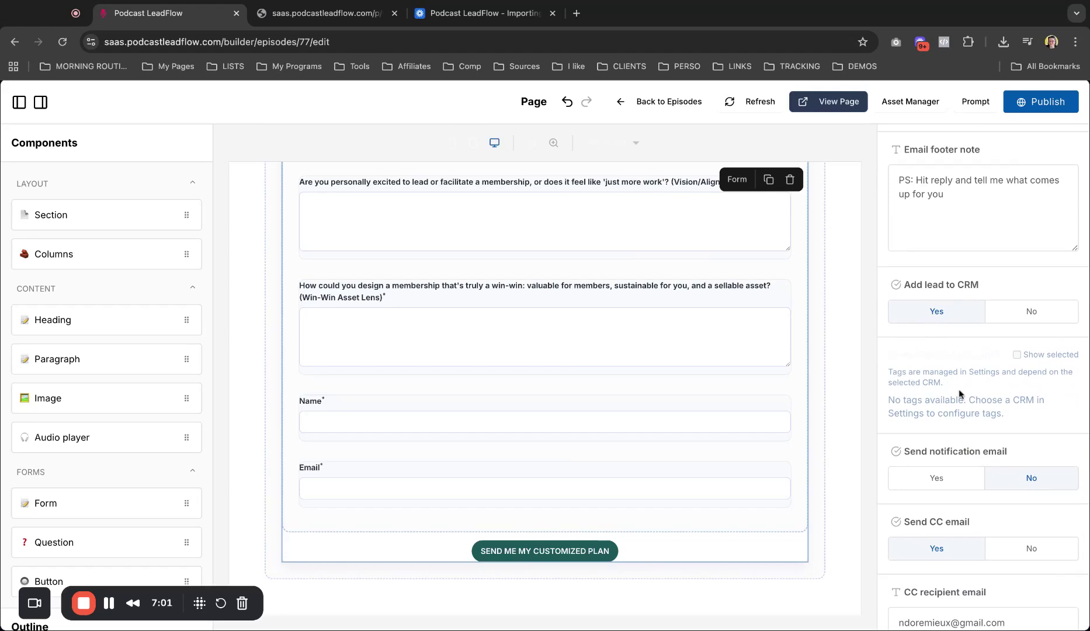
click(1020, 311)
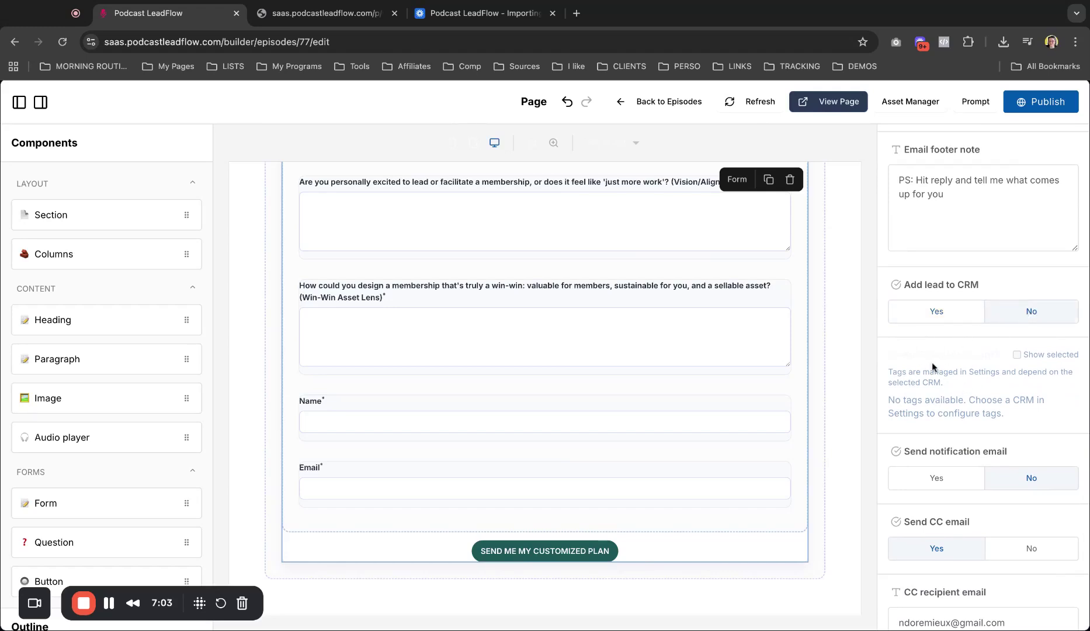
scroll(931, 362, down, 1)
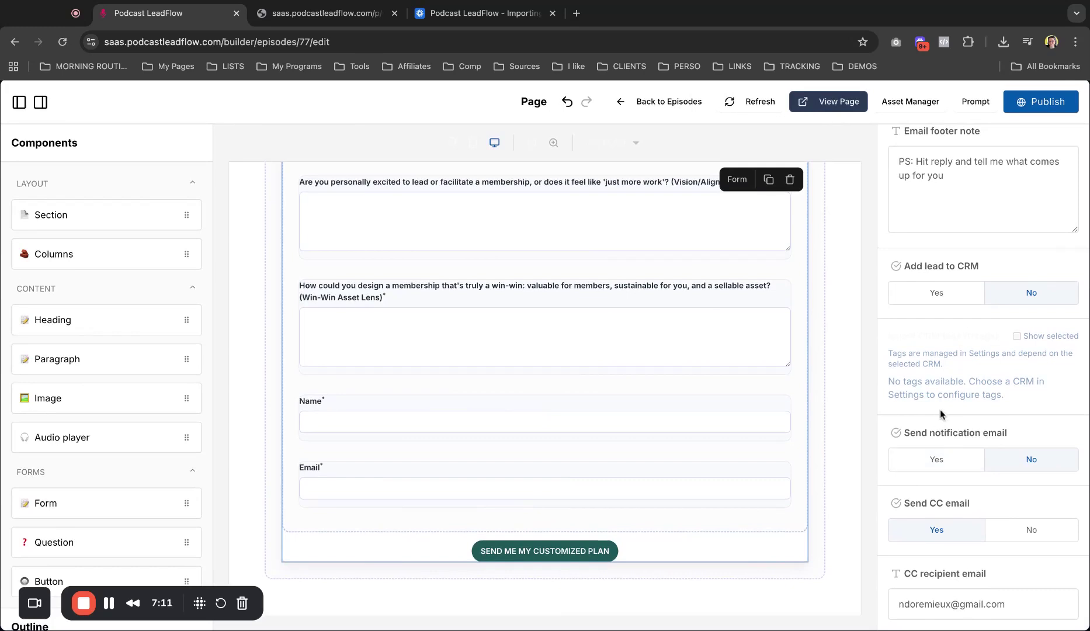
Step: Turn on Send notification email and enter a dedicated notification recipient address
click(933, 460)
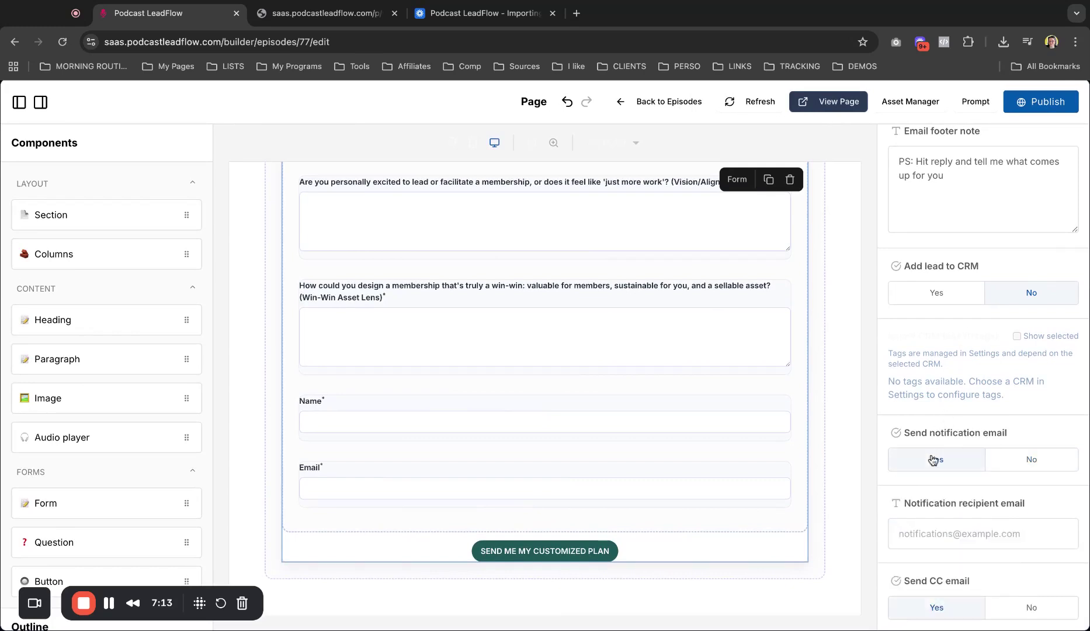
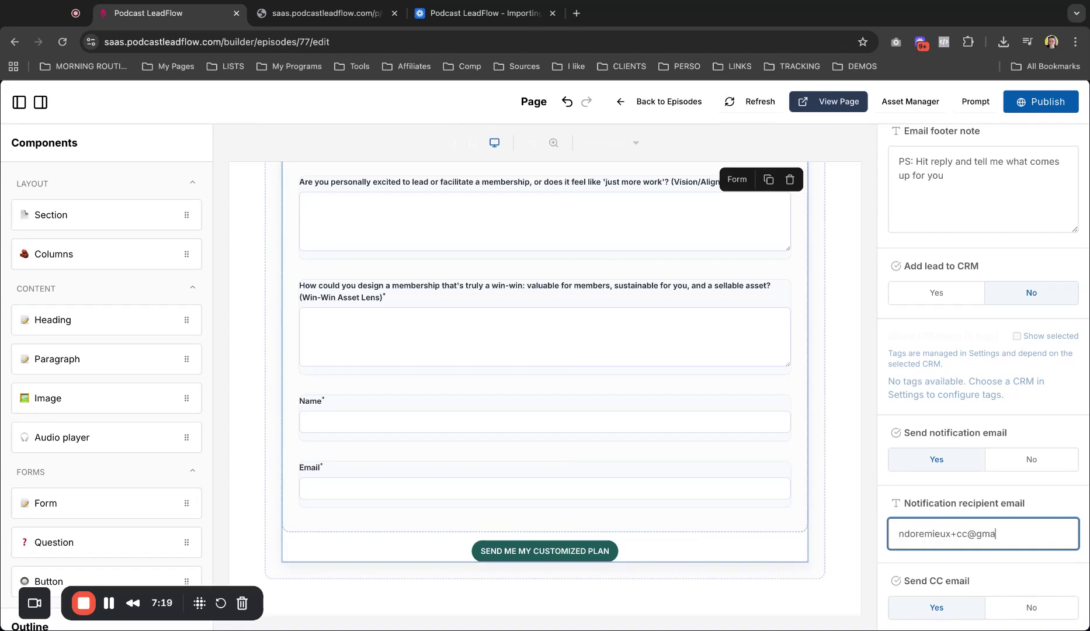
click(965, 535)
key(BackSpace)
key(BackSpace)
key(BackSpace)
text(notif+)
scroll(973, 513, down, 2)
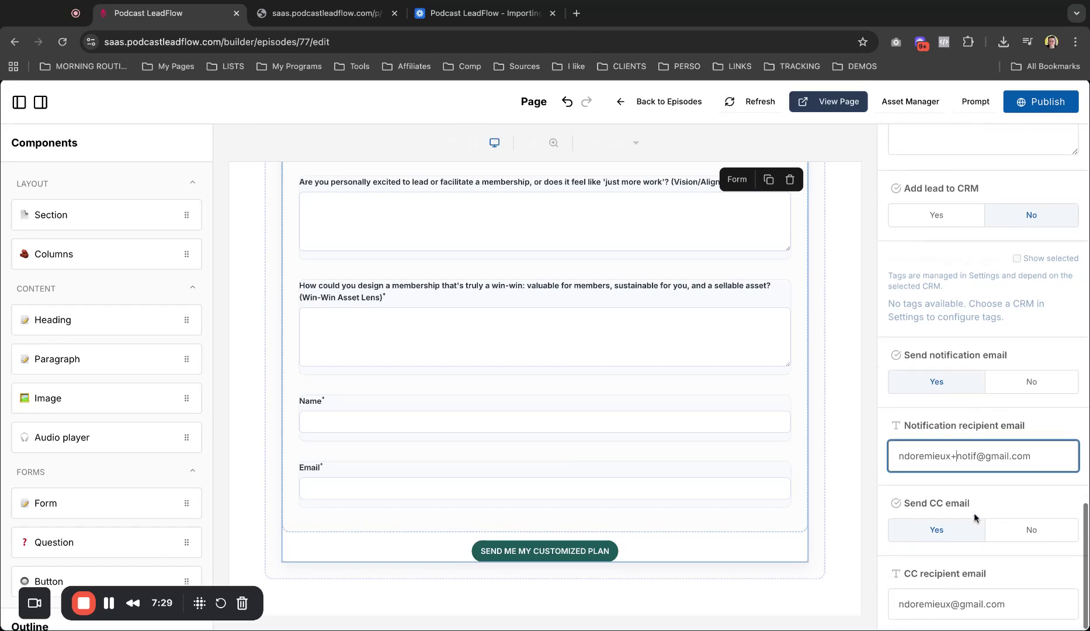
click(939, 530)
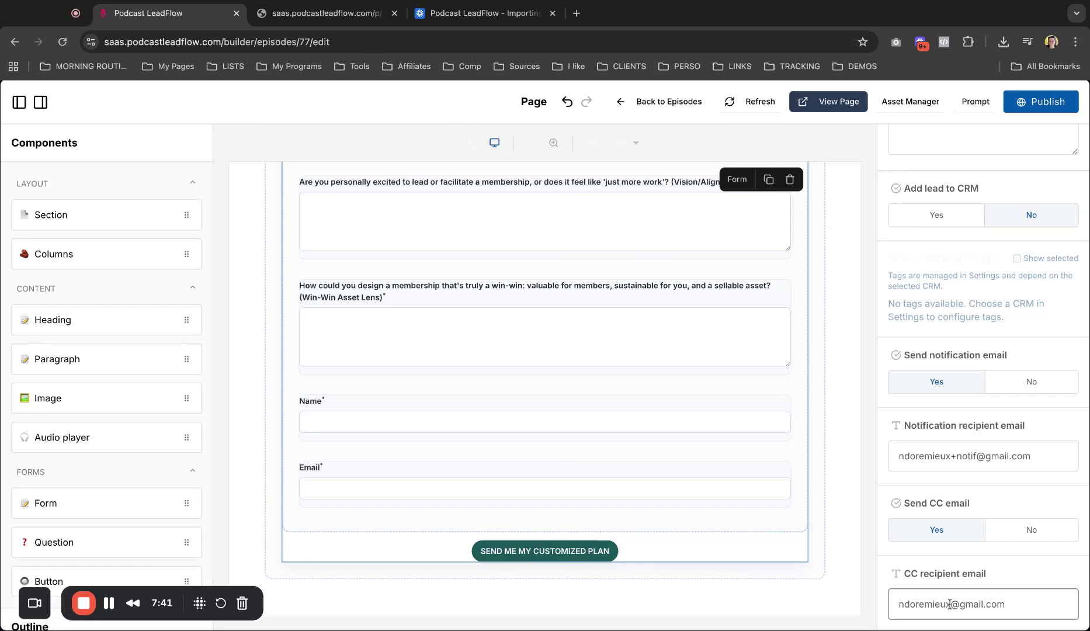
scroll(980, 592, down, 1)
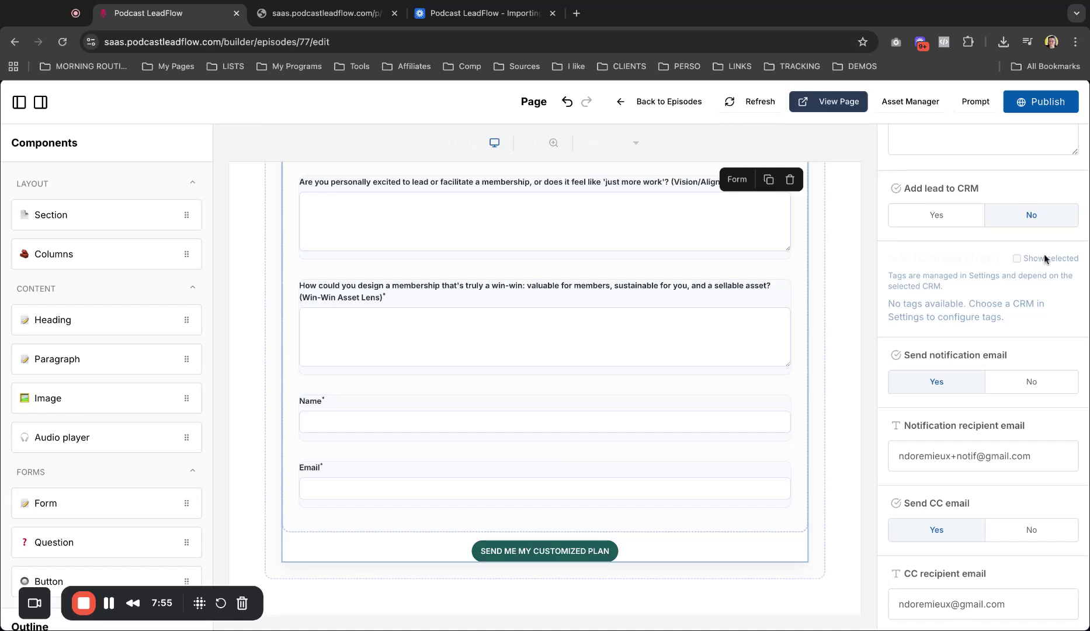
Step: Publish the updated episode page and open the test episode live
click(1047, 103)
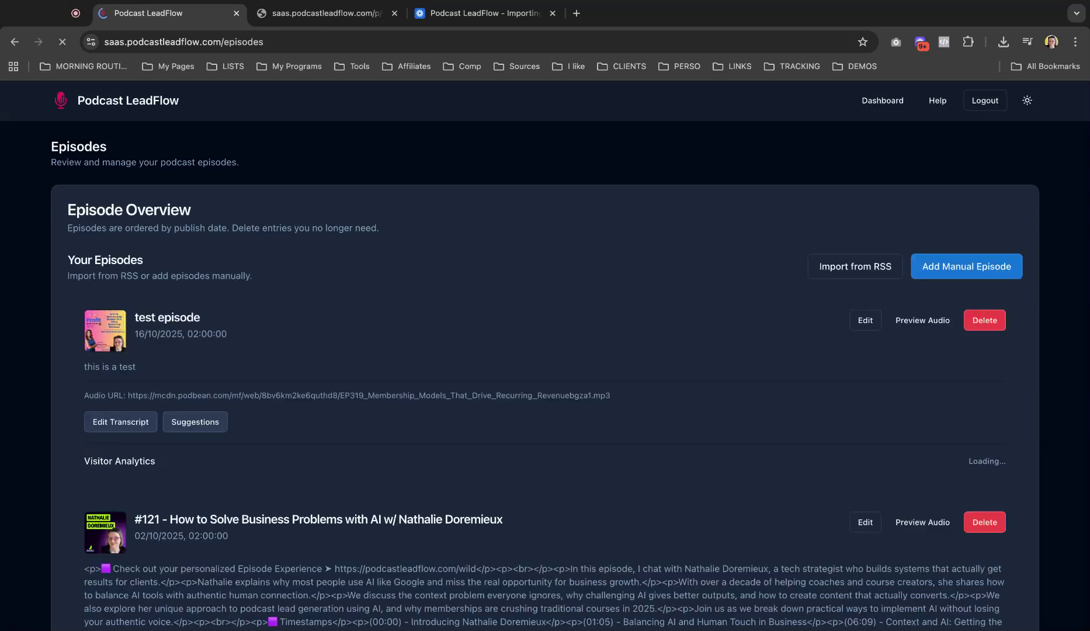
scroll(625, 359, down, 4)
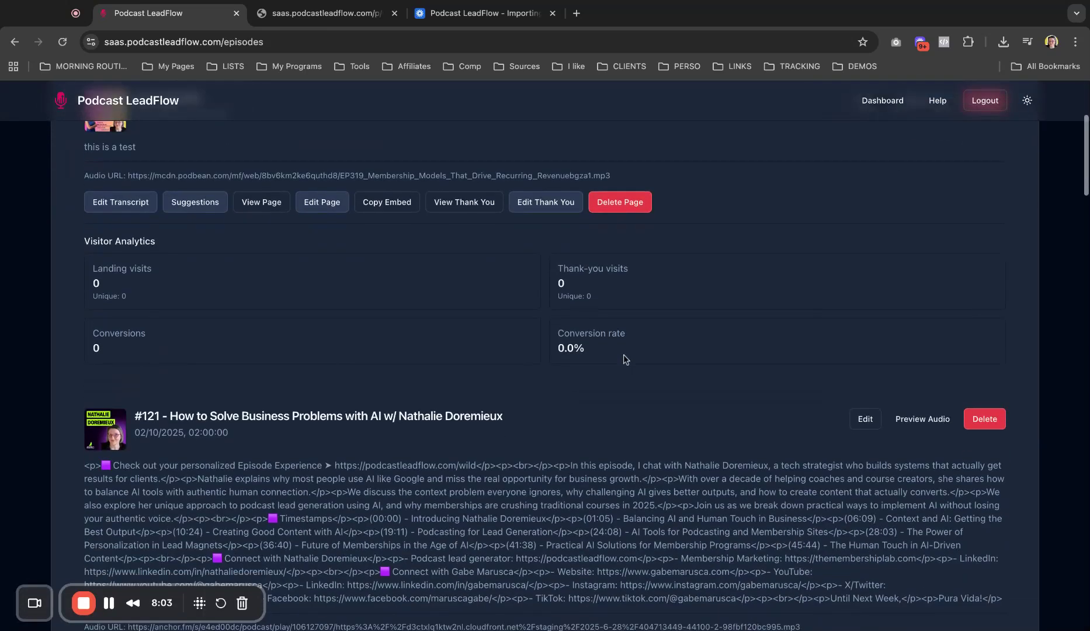
scroll(357, 310, up, 4)
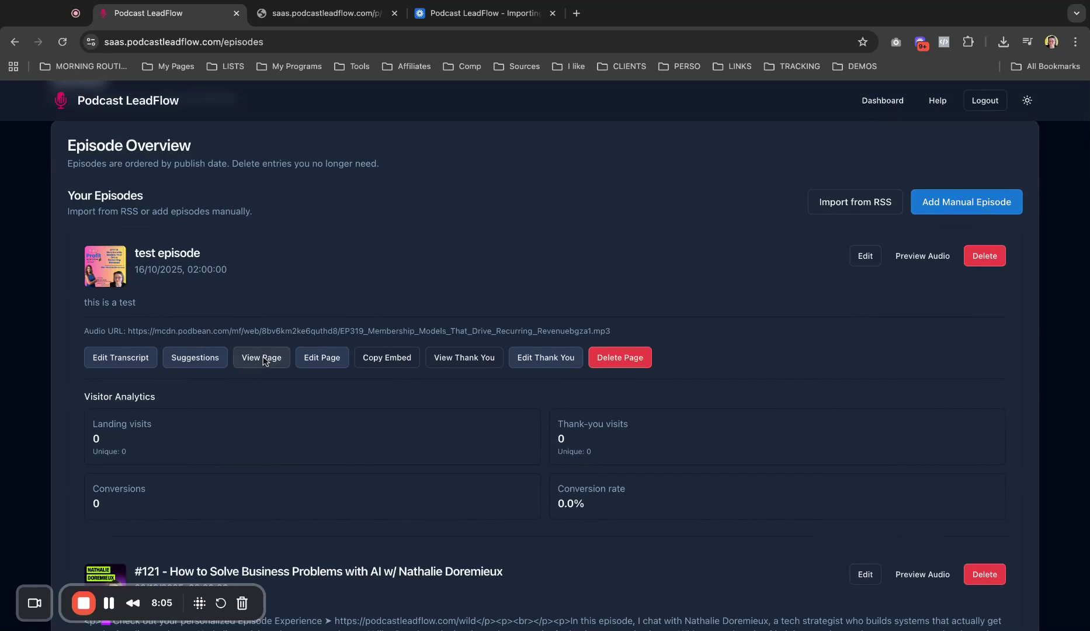
click(263, 357)
scroll(466, 400, down, 8)
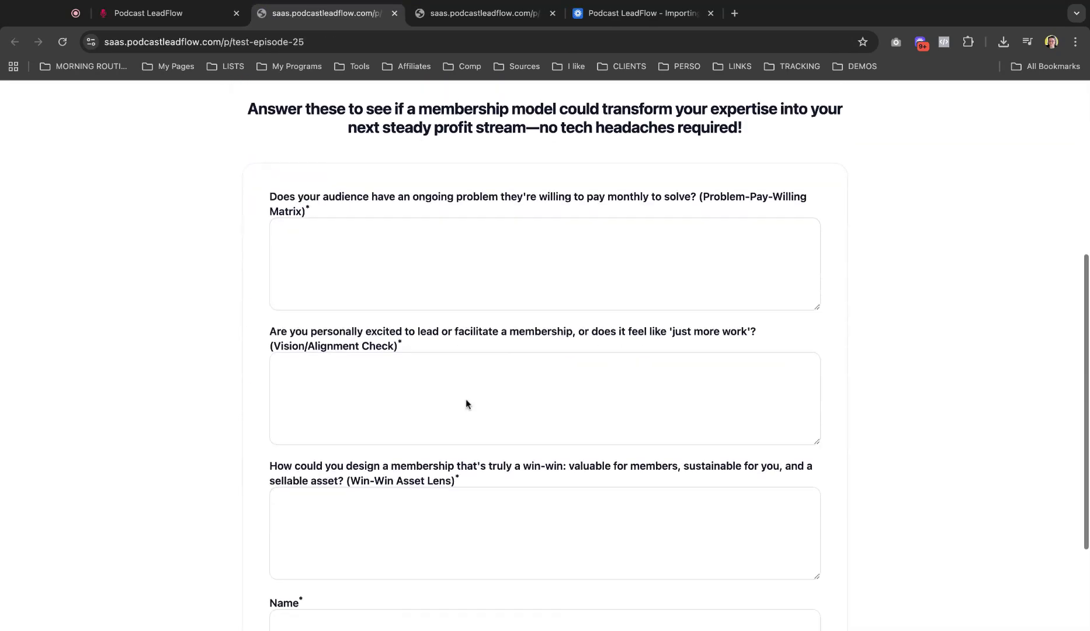
scroll(466, 402, up, 10)
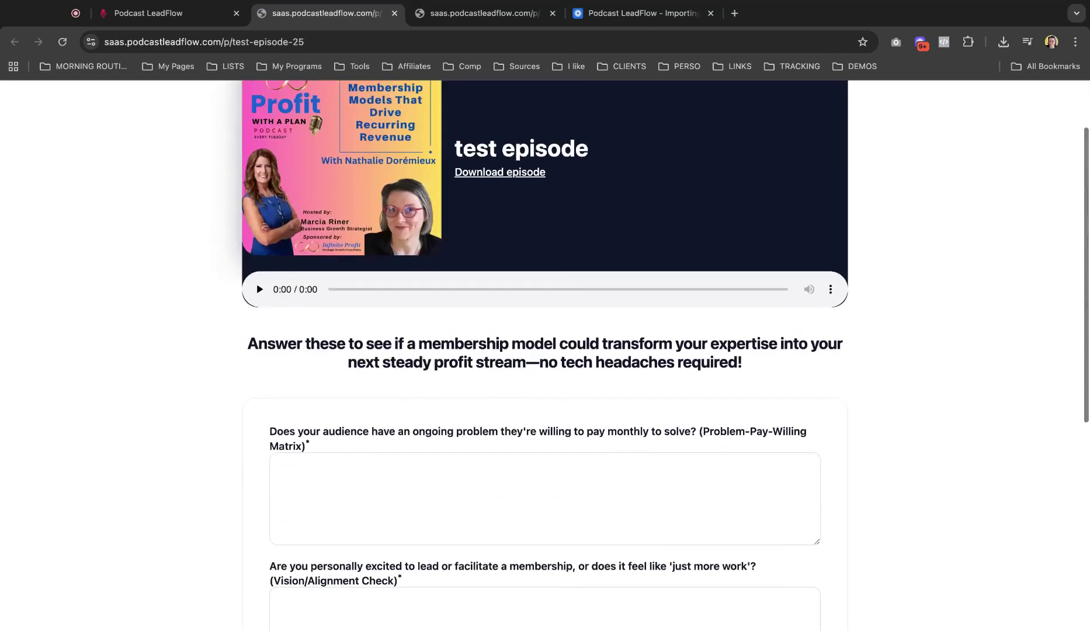
scroll(545, 351, down, 4)
scroll(545, 351, up, 4)
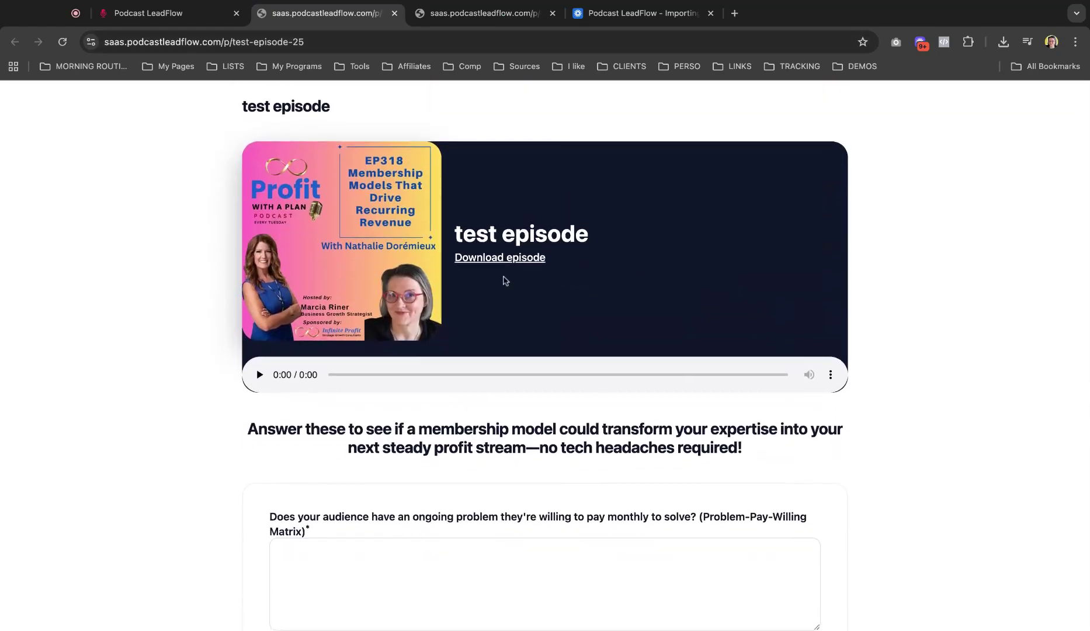
scroll(477, 304, down, 5)
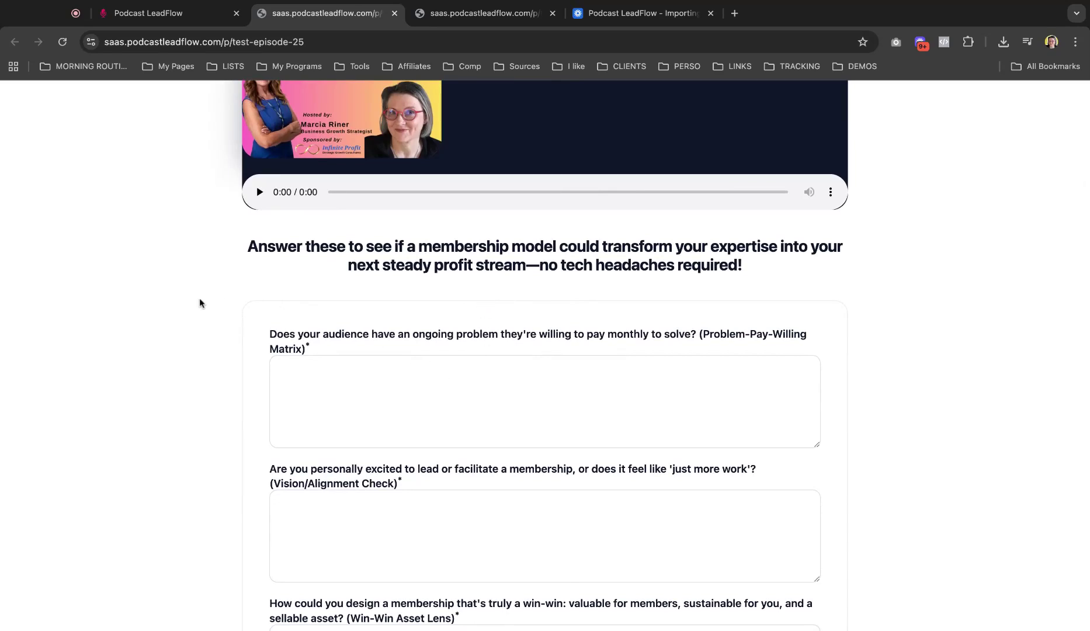
scroll(199, 303, up, 2)
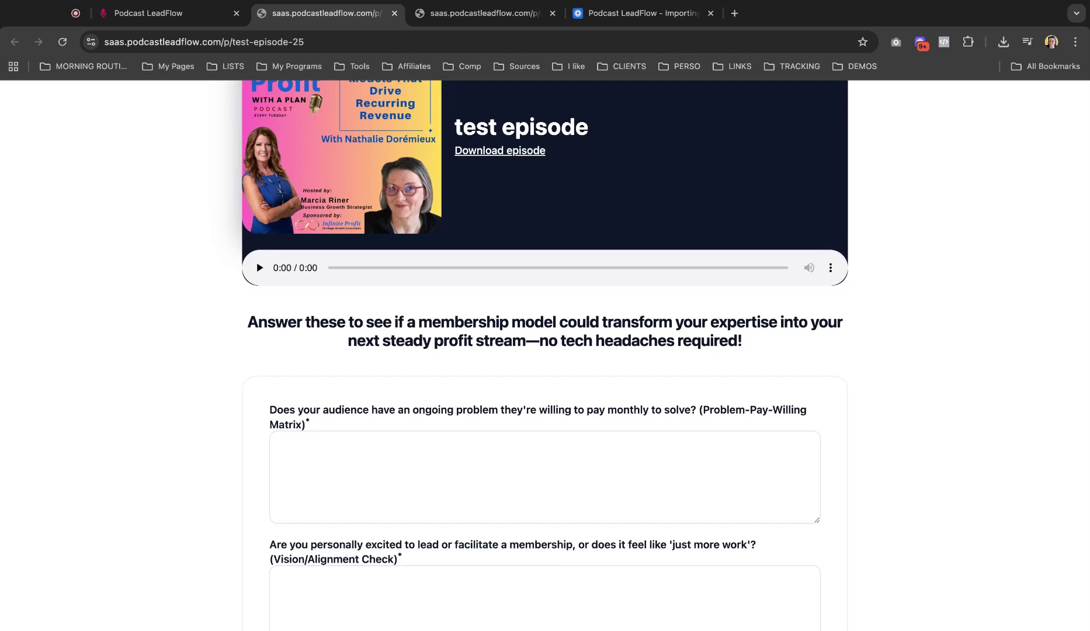
Step: Answer the first question: they want to consistently grow their membership with strategies working now
click(327, 462)
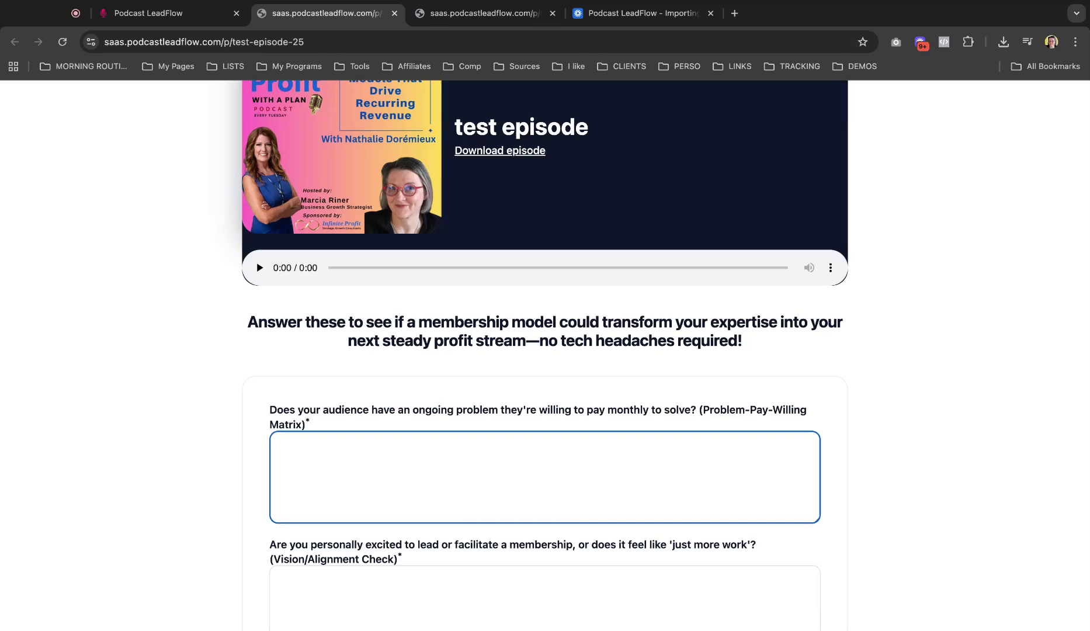
text(yes they do, w)
key(BackSpace)
text(they want to )
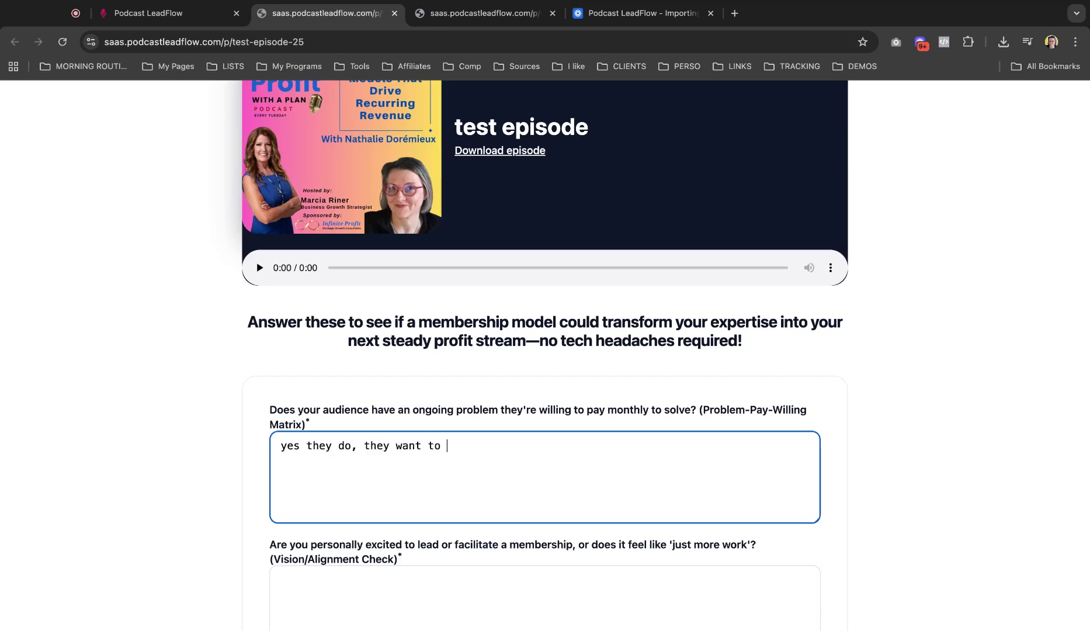
text(consistenbtly)
key(BackSpace)
key(BackSpace)
key(BackSpace)
key(BackSpace)
key(BackSpace)
text(ntly grow their membership)
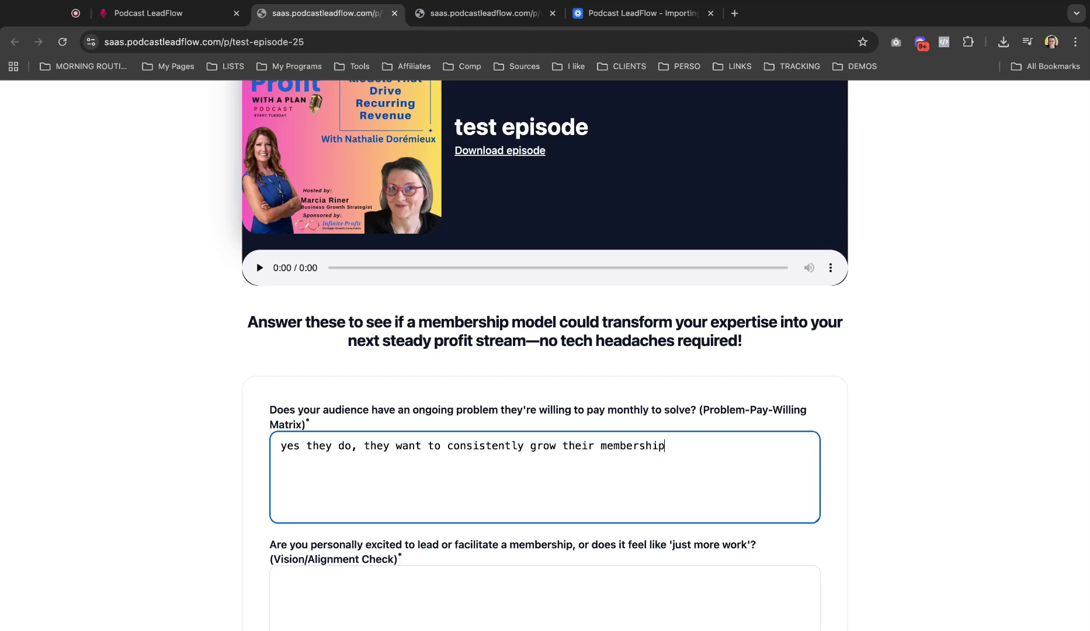
text( and learn ab out)
key(BackSpace)
key(BackSpace)
key(BackSpace)
key(BackSpace)
key(BackSpace)
key(BackSpace)
text(bout the nstr)
key(BackSpace)
key(BackSpace)
key(BackSpace)
key(BackSpace)
text(strategies that are working at the moment)
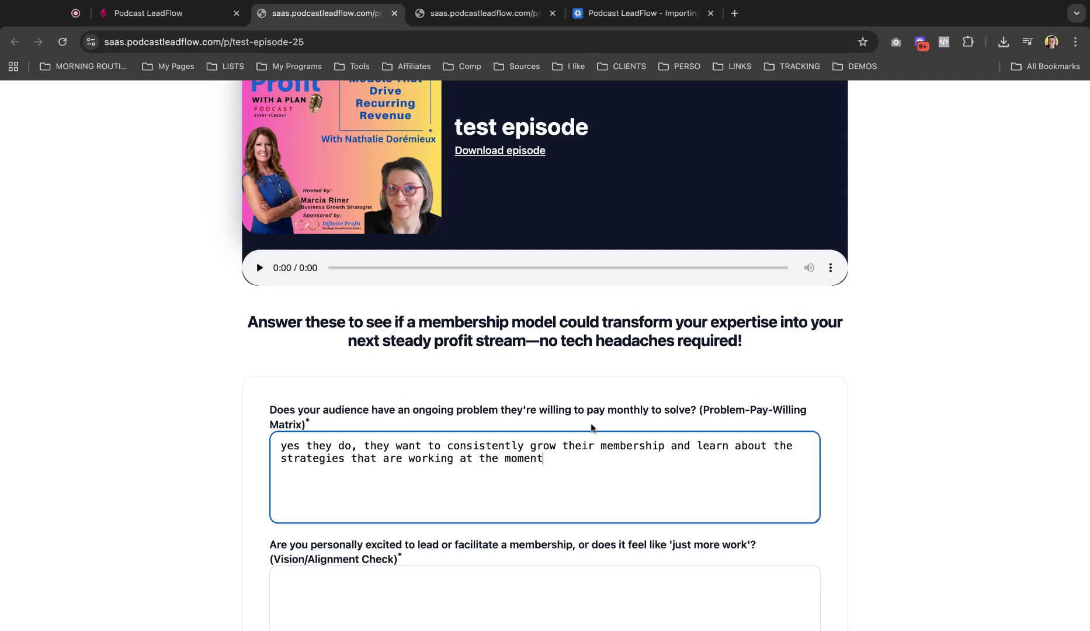
scroll(592, 423, down, 3)
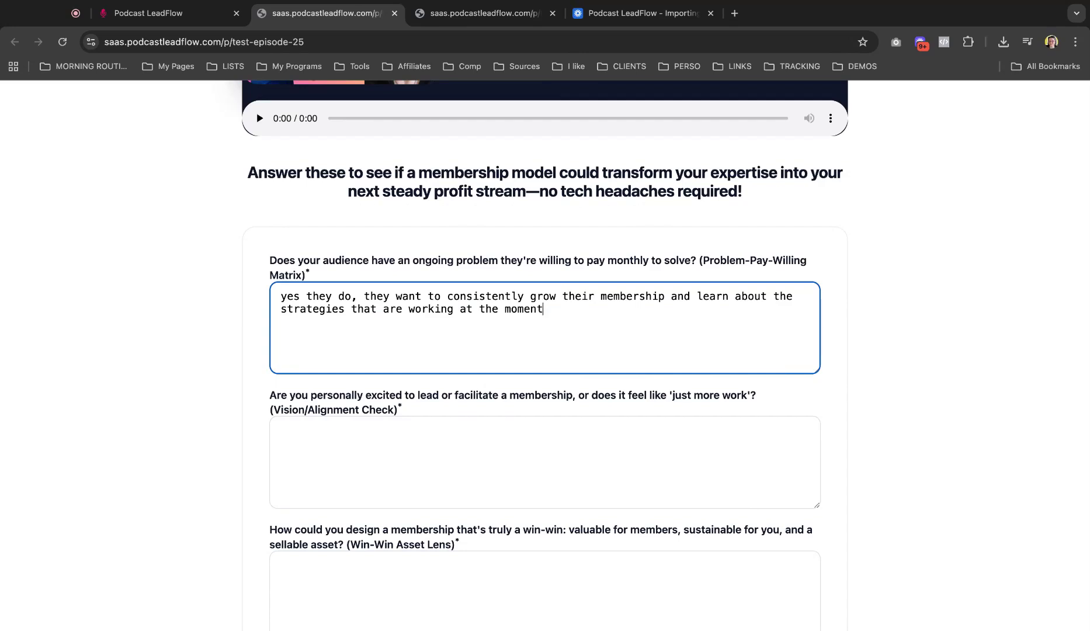
scroll(545, 351, down, 1)
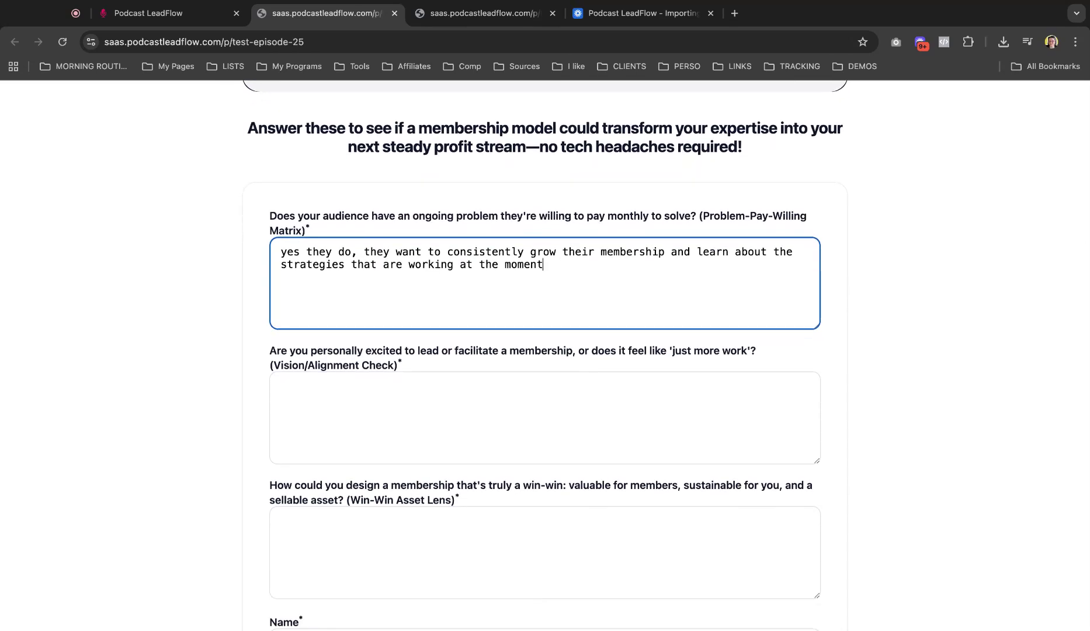
Step: Answer the Vision/Alignment question about a safe space for business owners building a membership community
click(464, 386)
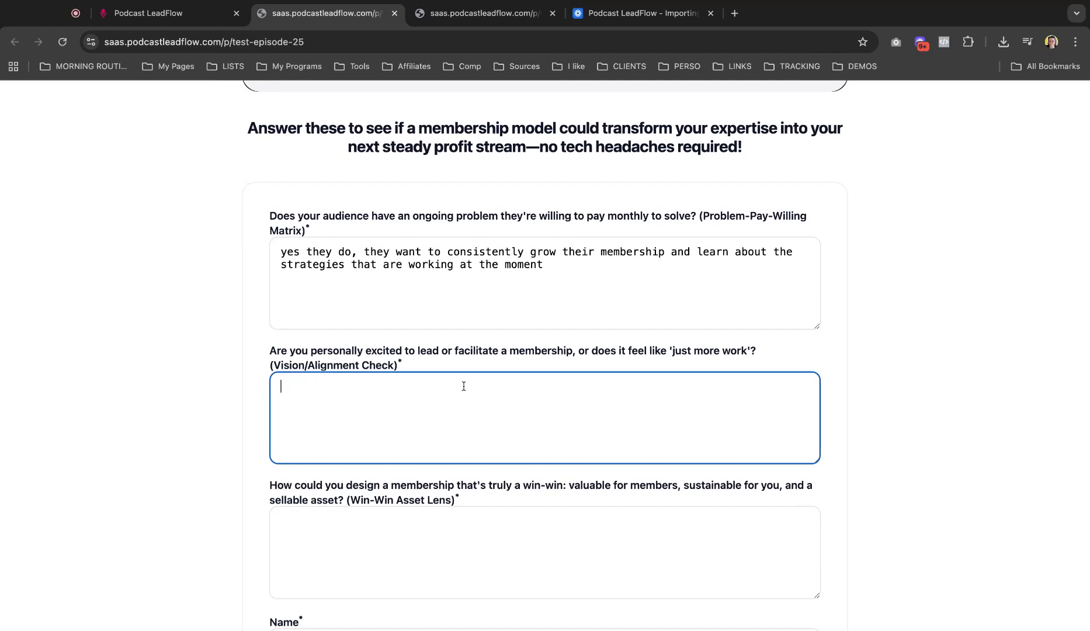
text(yes, )
text(it has been my )
text(dream to)
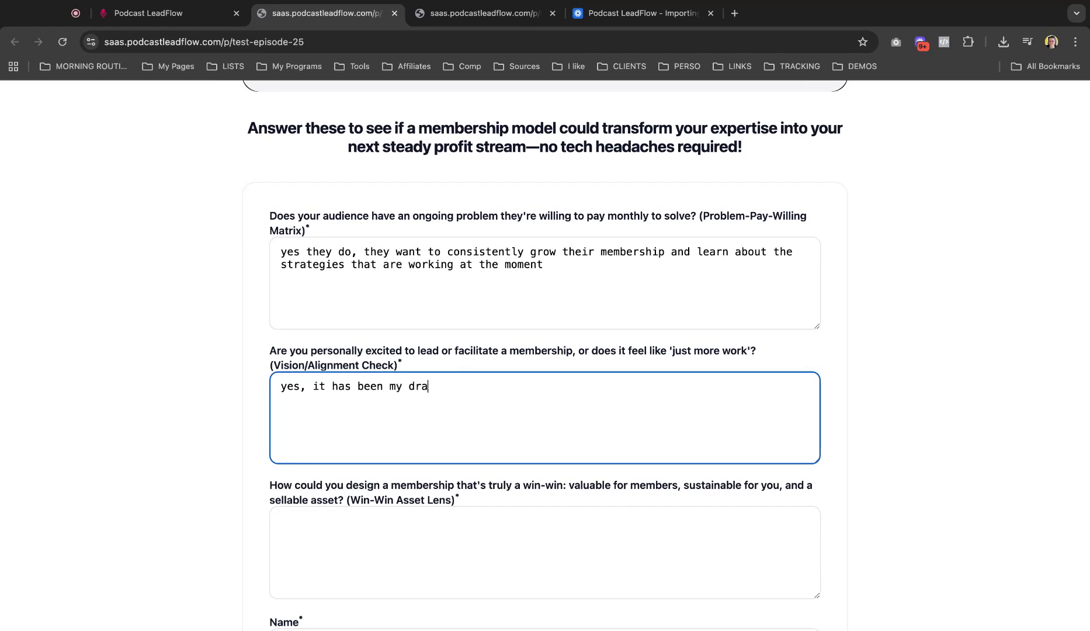
text( create a safe space for busins)
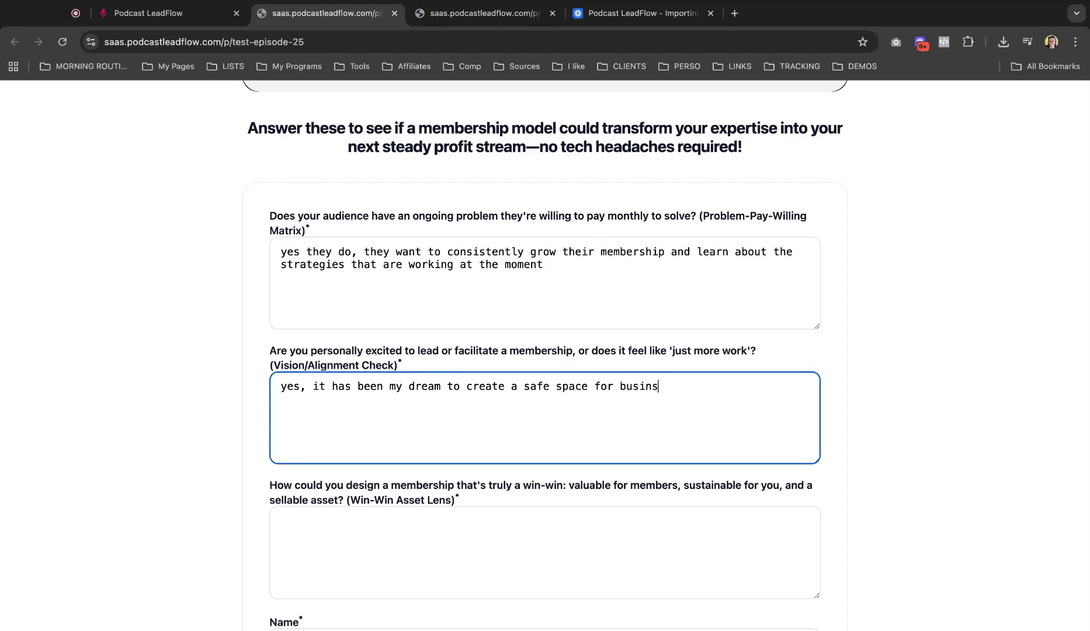
key(BackSpace)
text(esses owners lookinb)
key(BackSpace)
key(BackSpace)
text(g to build a memb ership)
key(BackSpace)
key(BackSpace)
key(BackSpace)
key(BackSpace)
key(BackSpace)
key(BackSpace)
key(BackSpace)
text(ershiop comm)
key(BackSpace)
key(BackSpace)
key(BackSpace)
key(BackSpace)
key(BackSpace)
key(BackSpace)
key(BackSpace)
text(p community)
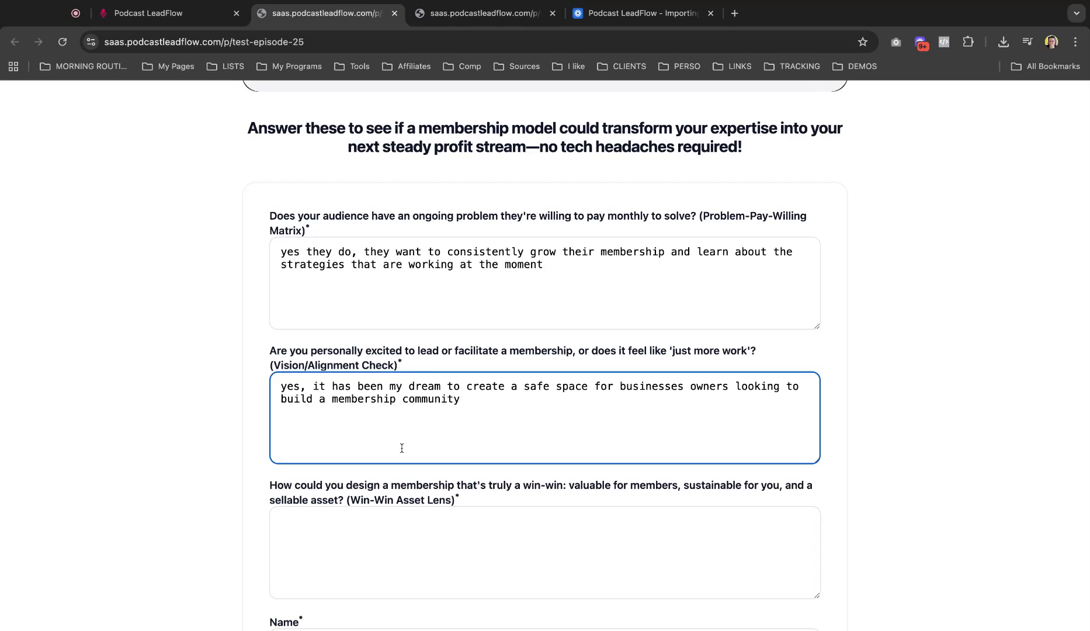
scroll(343, 434, down, 3)
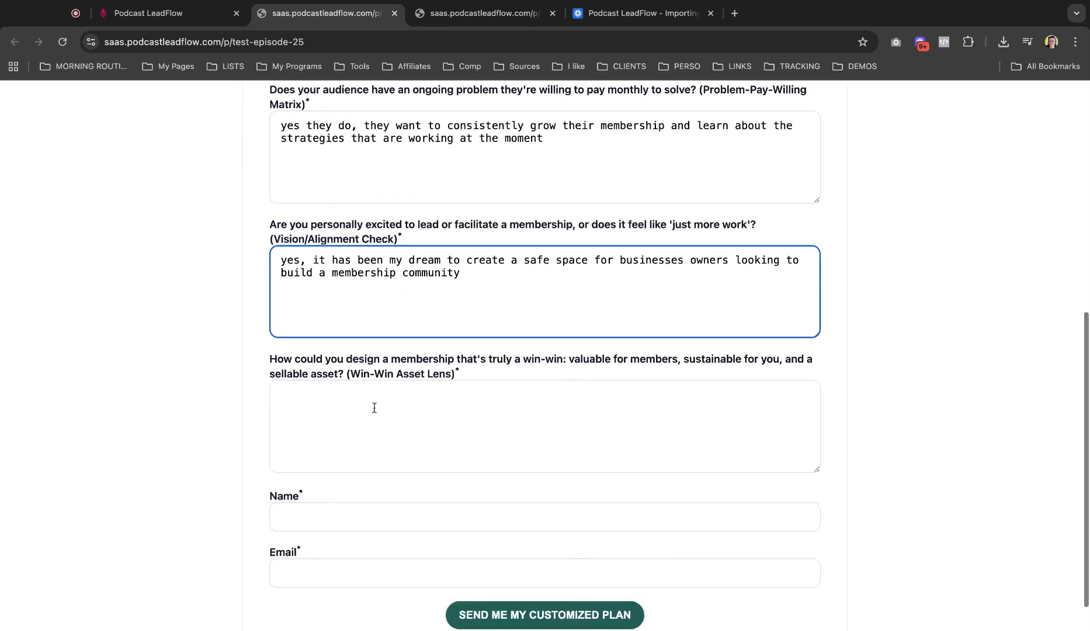
Step: Answer the Win-Win question with 'I don't know'
click(383, 397)
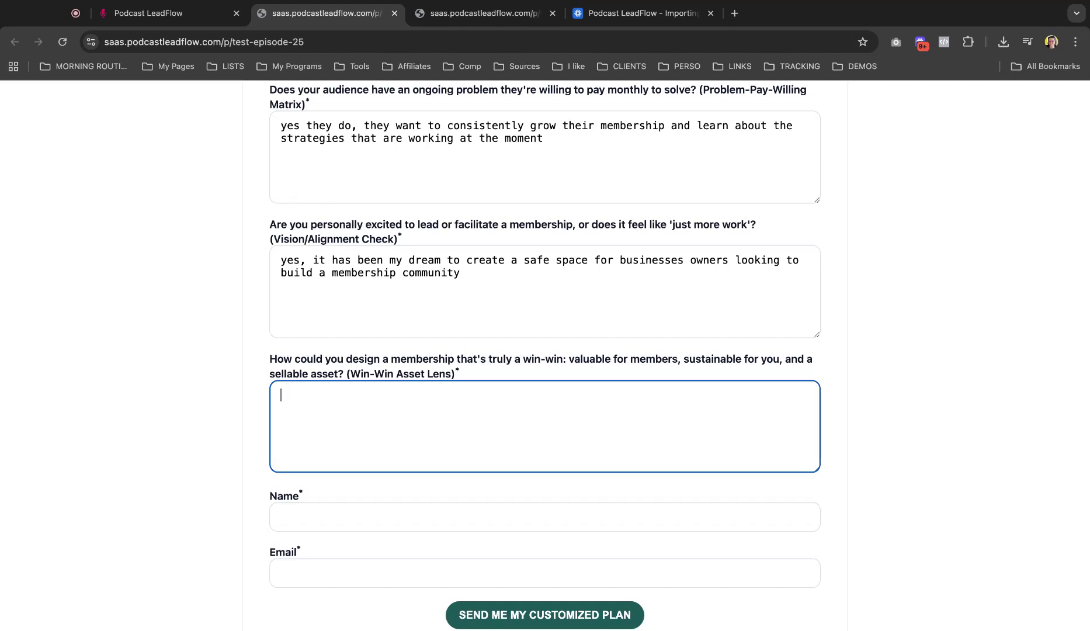
text(I could create)
key(BackSpace)
key(BackSpace)
key(BackSpace)
key(BackSpace)
key(BackSpace)
key(BackSpace)
key(BackSpace)
key(BackSpace)
key(BackSpace)
key(BackSpace)
key(BackSpace)
key(BackSpace)
key(BackSpace)
text(KI don't kn)
key(BackSpace)
key(BackSpace)
key(BackSpace)
key(BackSpace)
key(BackSpace)
key(BackSpace)
key(BackSpace)
key(BackSpace)
Step: Fill in a test name and test email address, then submit the form
key(BackSpace)
key(BackSpace)
key(BackSpace)
text(I don't know)
click(329, 510)
text(nat)
key(Tab)
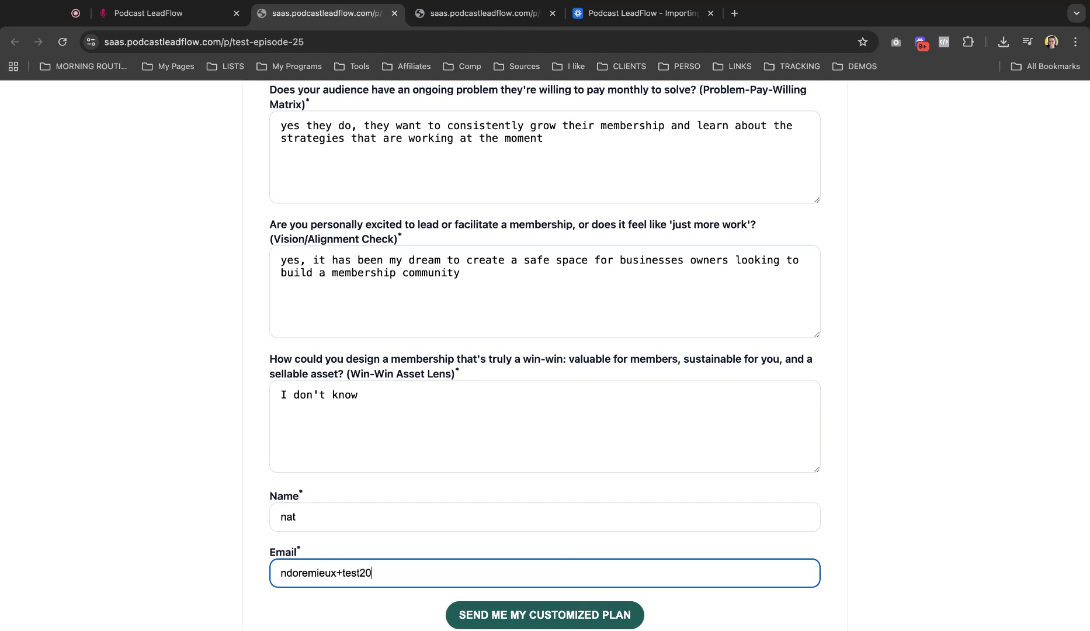
click(954, 466)
scroll(852, 432, down, 2)
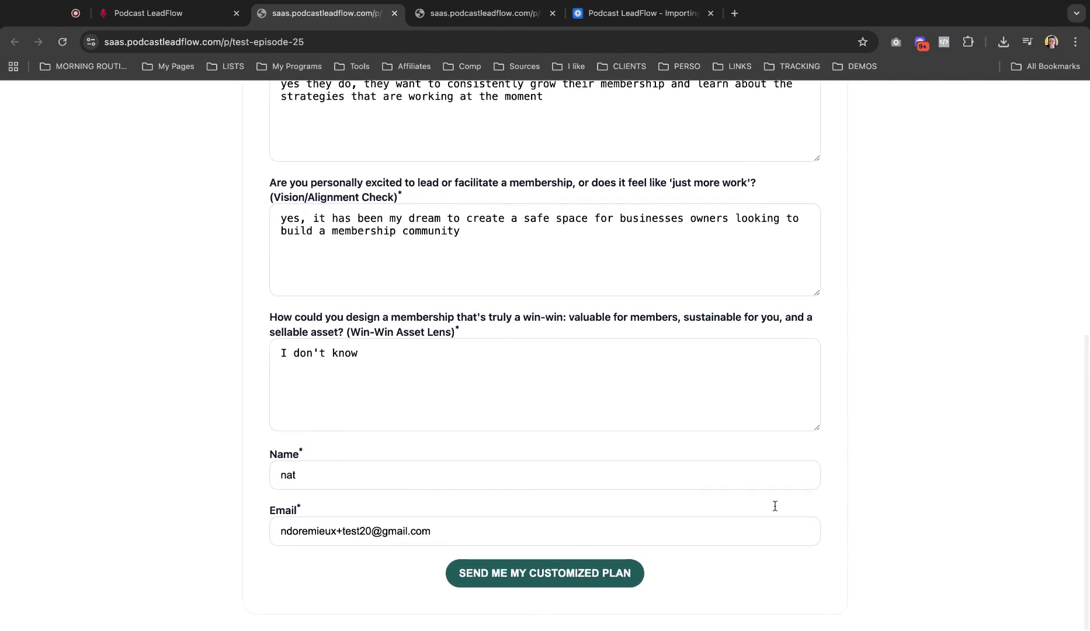
click(546, 573)
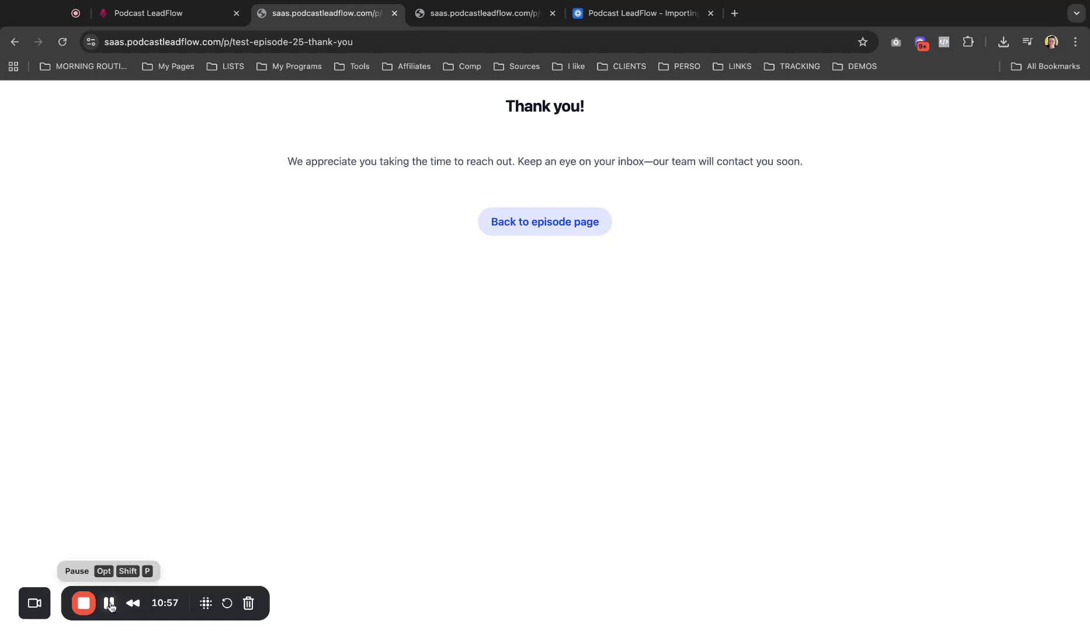
Step: Switch back to the Podcast LeadFlow episodes tab after the thank-you confirmation
click(111, 607)
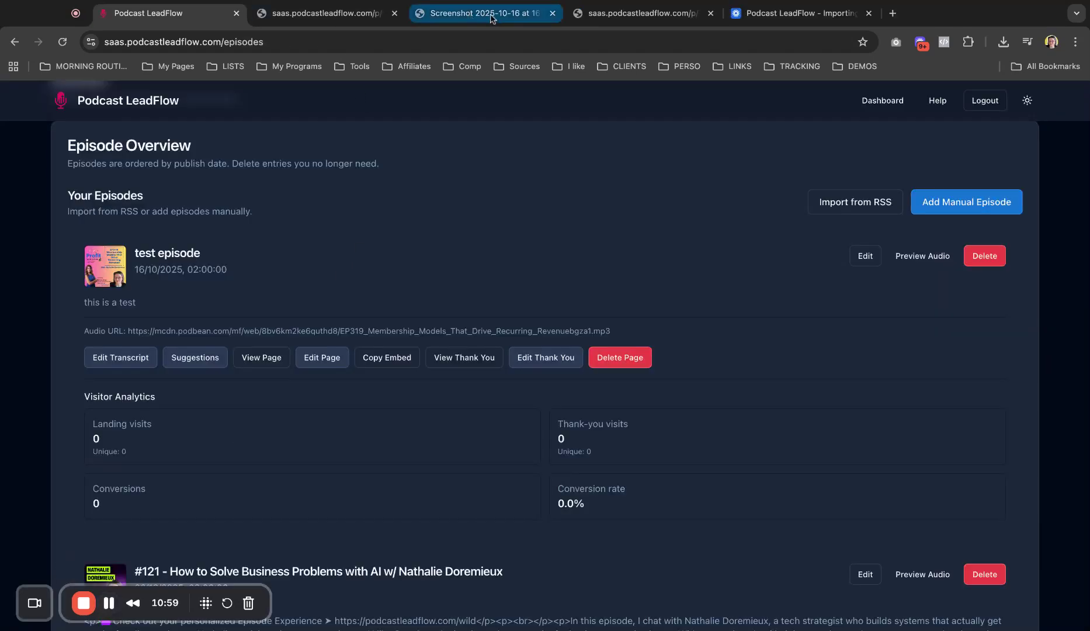
Step: View the screenshot of the personalized action-plan email received after the test
click(491, 16)
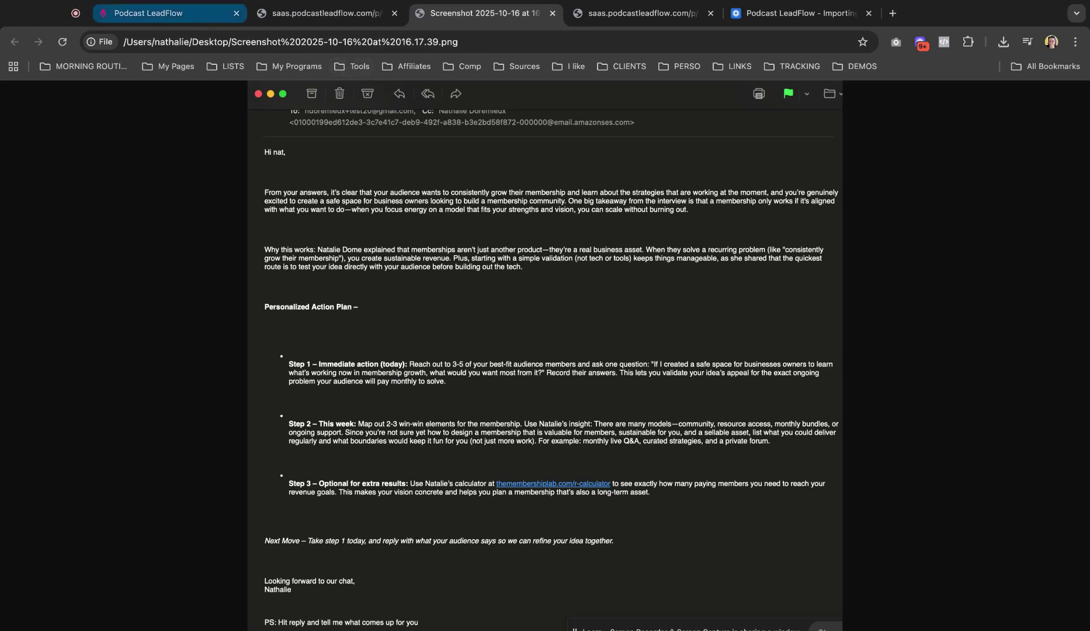
Step: Open the test episode page in the editor and drag a new Question above Name
click(148, 13)
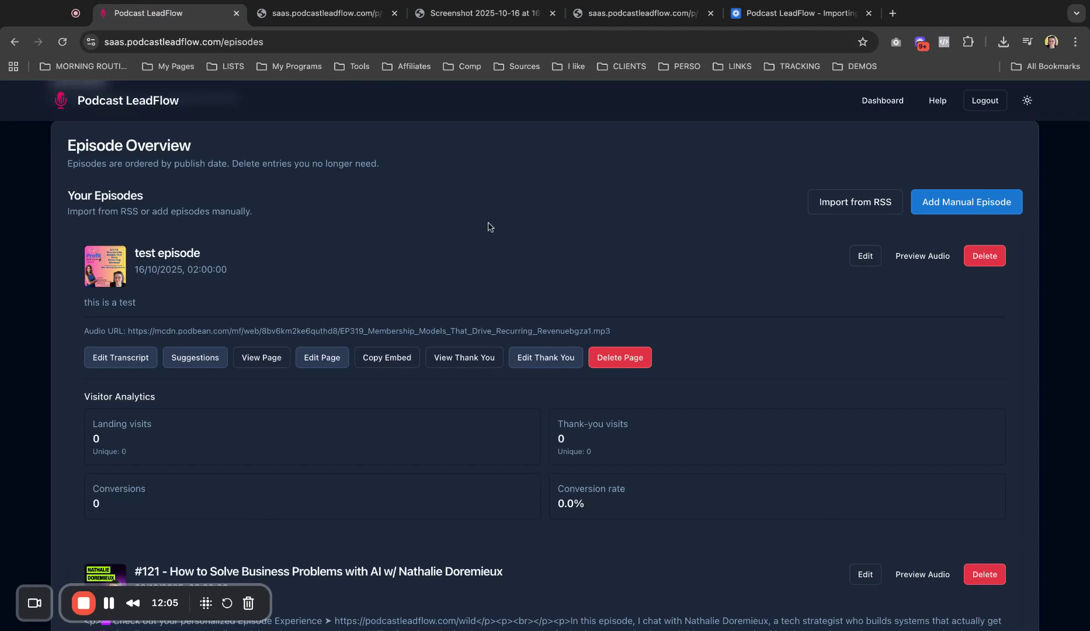
click(324, 358)
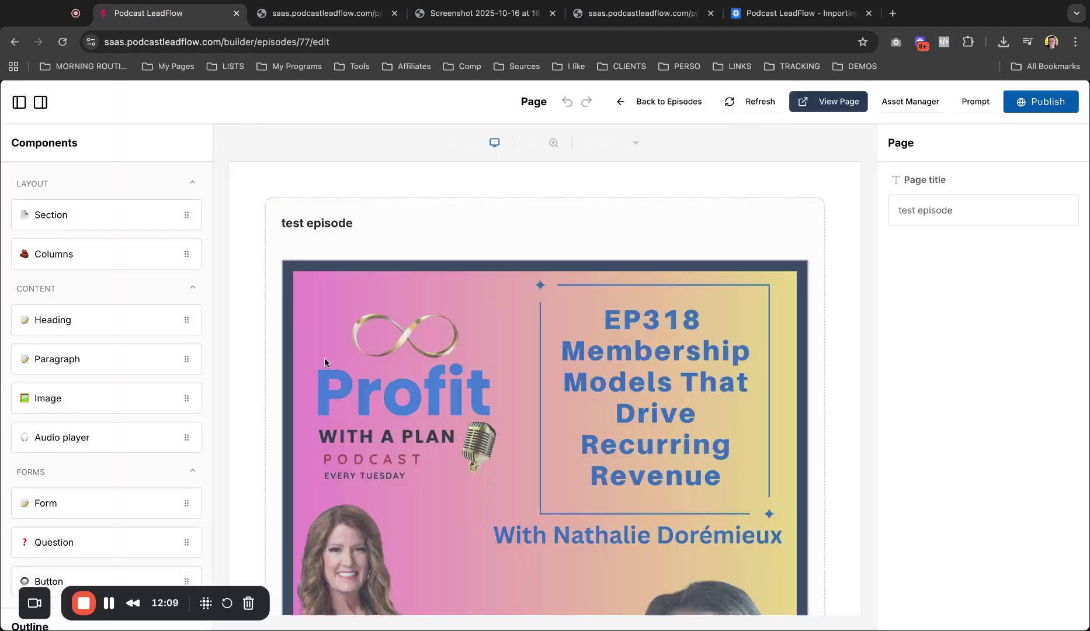
scroll(554, 464, down, 15)
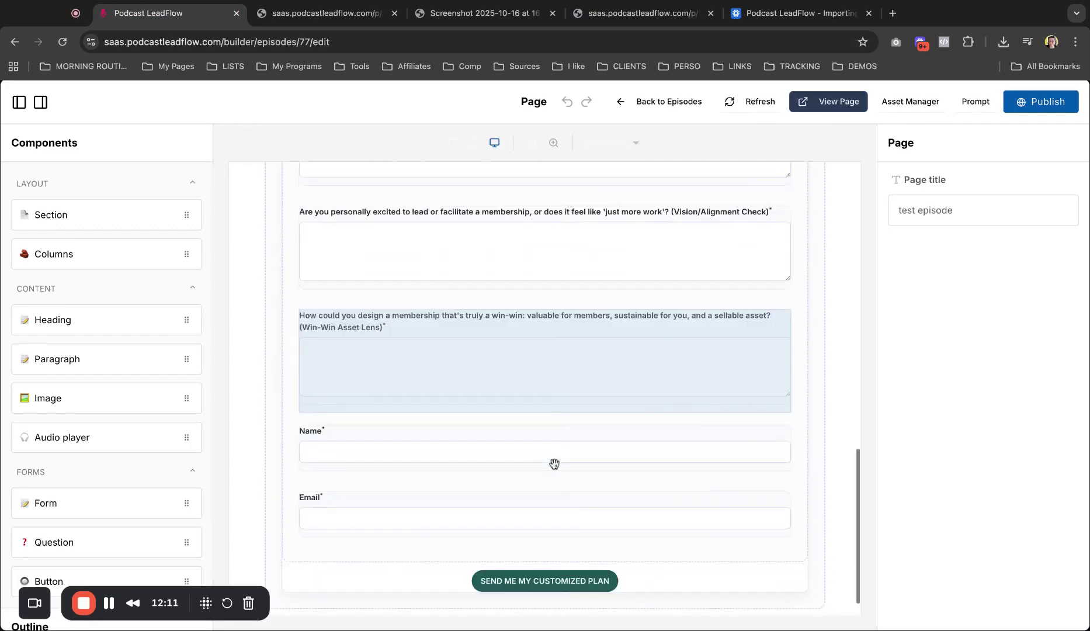
scroll(555, 463, up, 5)
scroll(467, 455, up, 1)
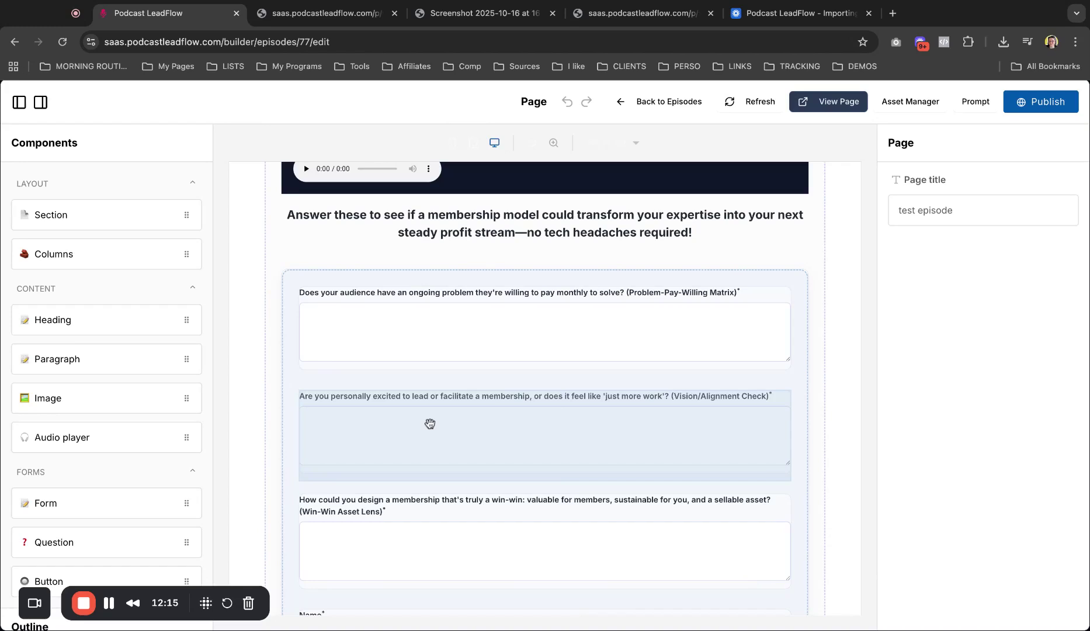
scroll(661, 314, down, 5)
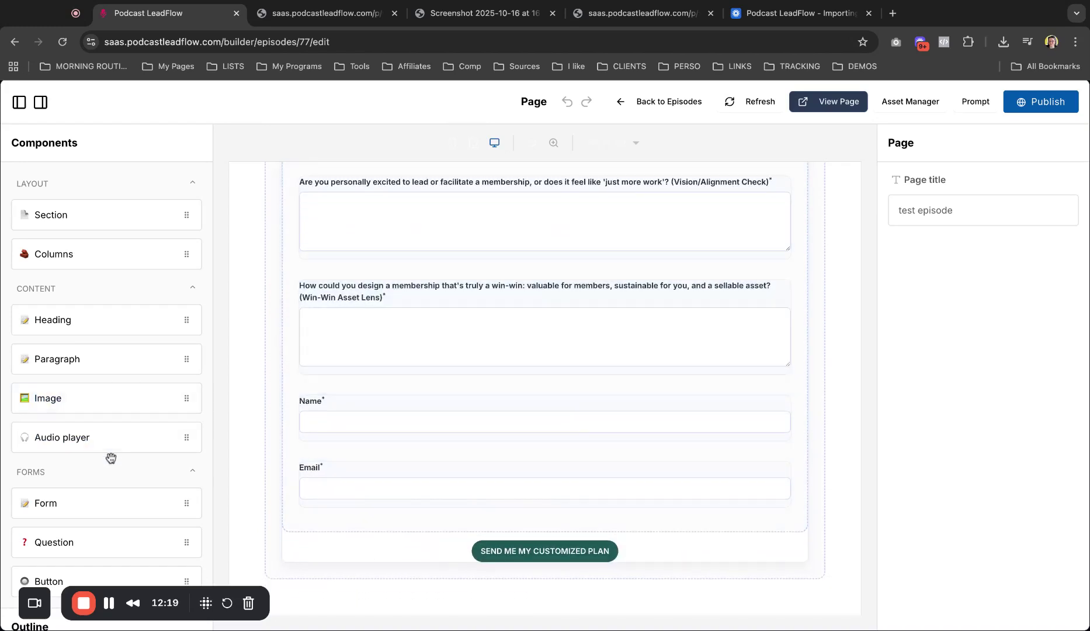
drag(98, 542, 339, 406)
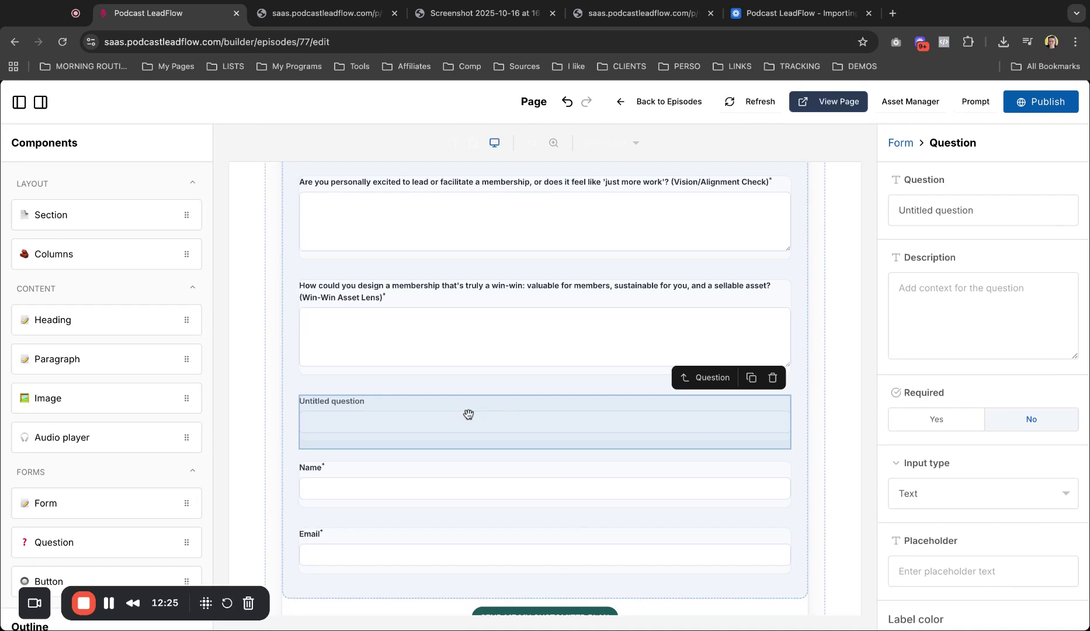
Step: Word the question 'How much of a priority is a membership for you?' and make it required
click(982, 209)
key(ctrl+a)
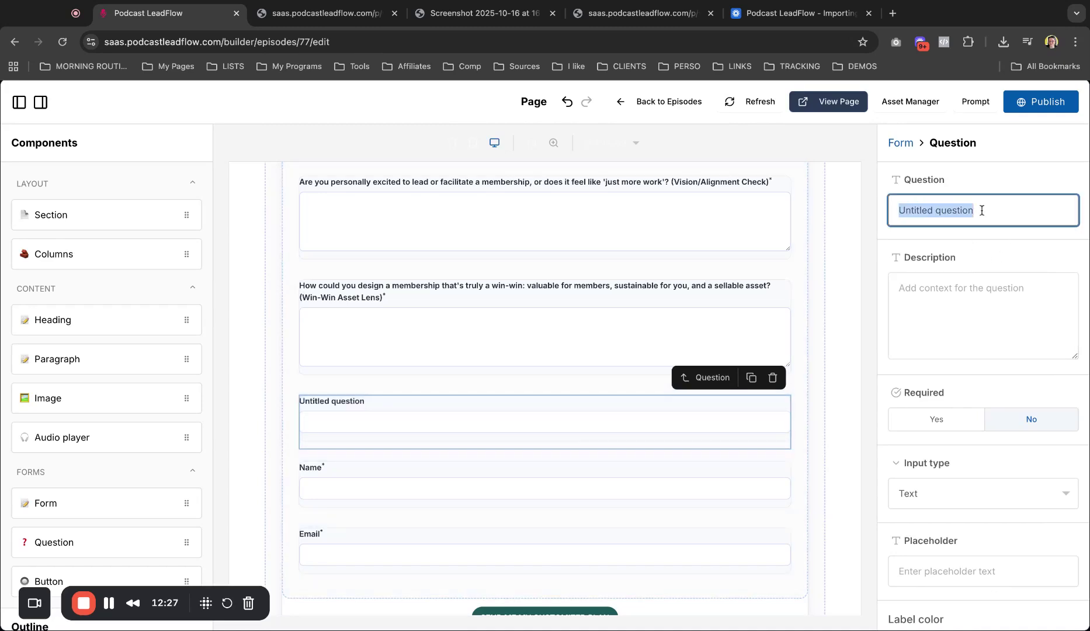
text(Ho)
key(BackSpace)
key(BackSpace)
text(How much of a prio)
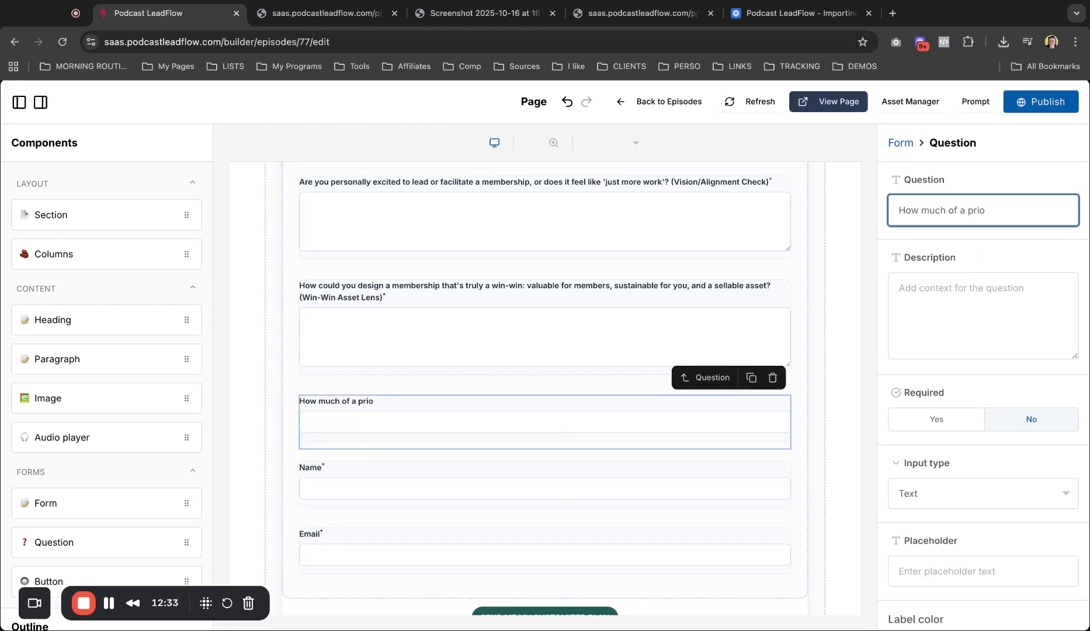
text(rity is a e)
key(BackSpace)
text(membership for you?)
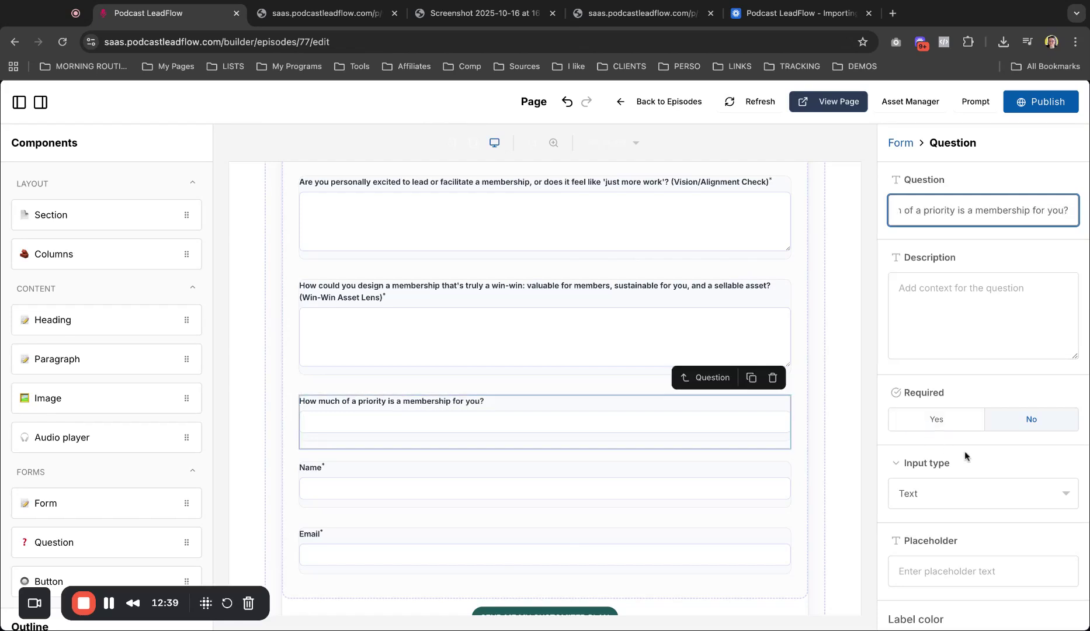
click(936, 498)
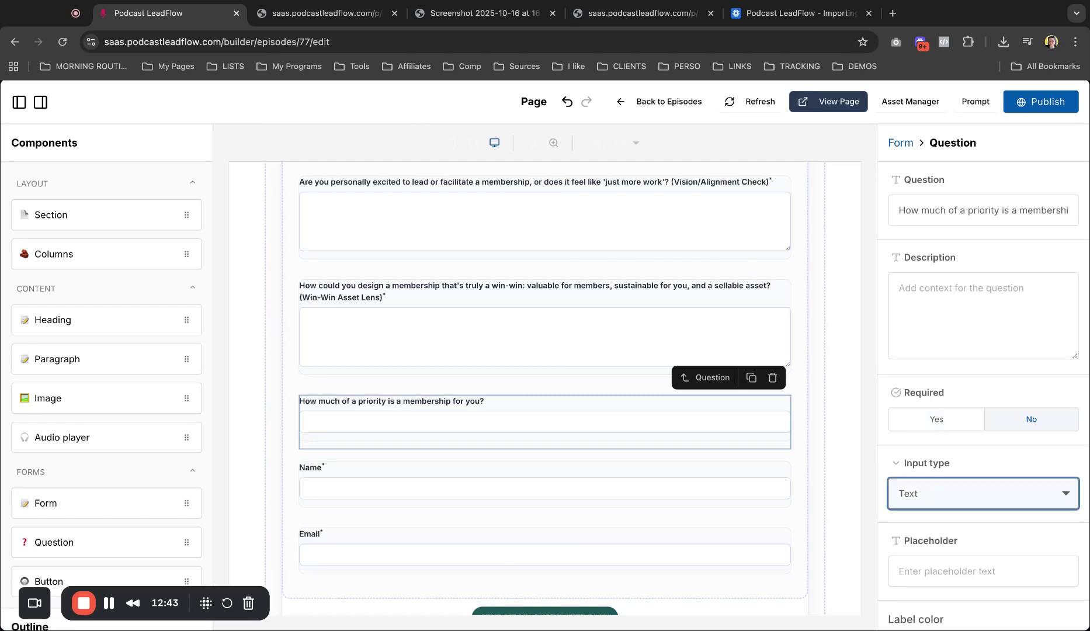
click(937, 420)
scroll(411, 438, down, 2)
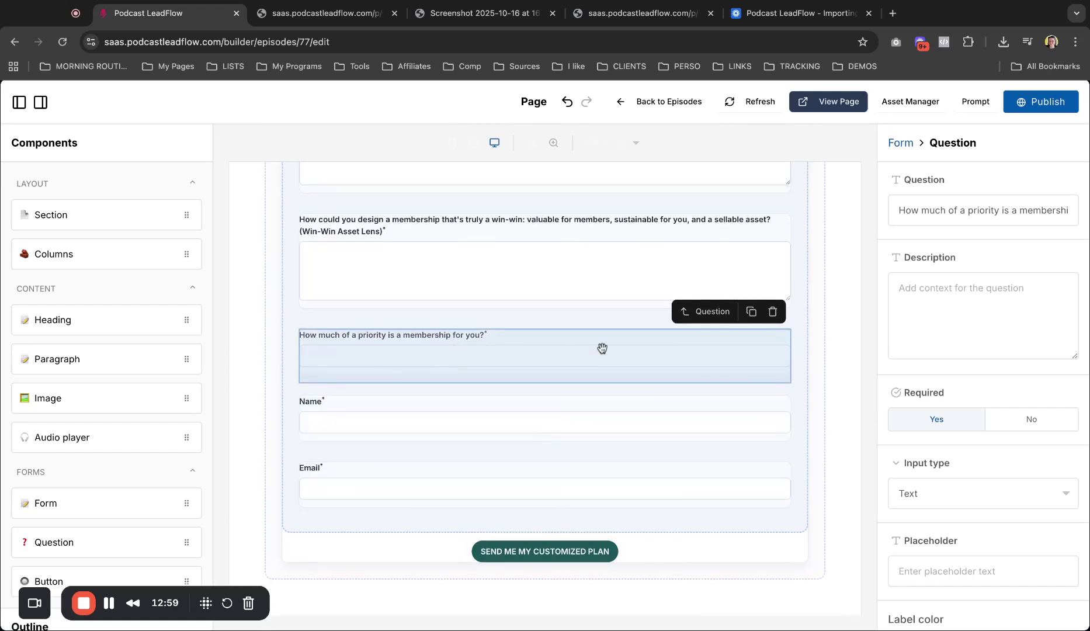
Step: Publish the updated page, check the thank-you page, then return to Episodes
click(1044, 102)
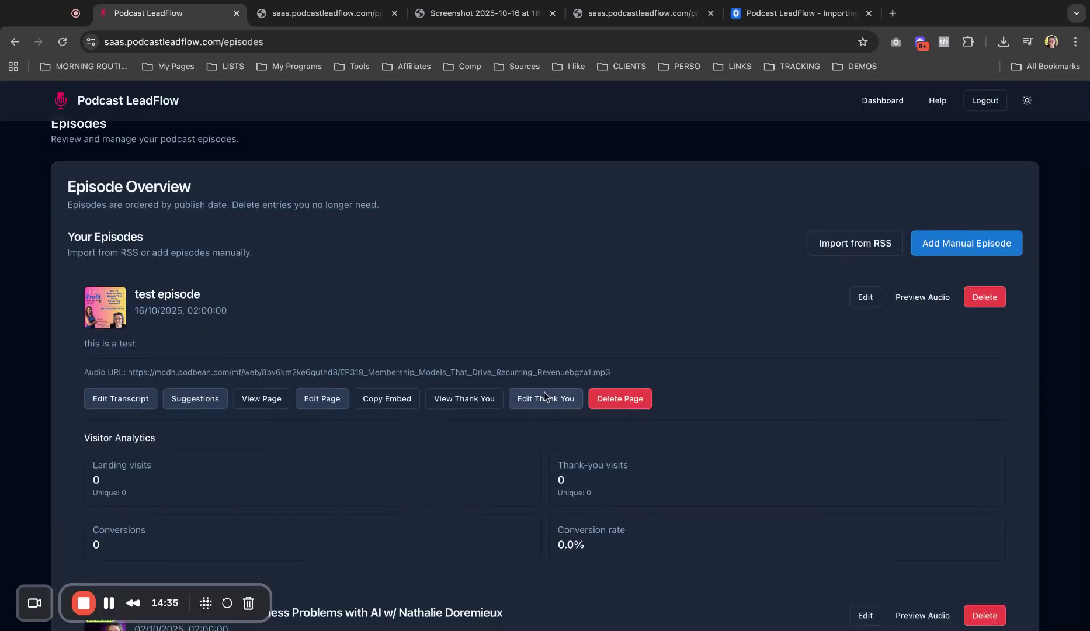
click(538, 402)
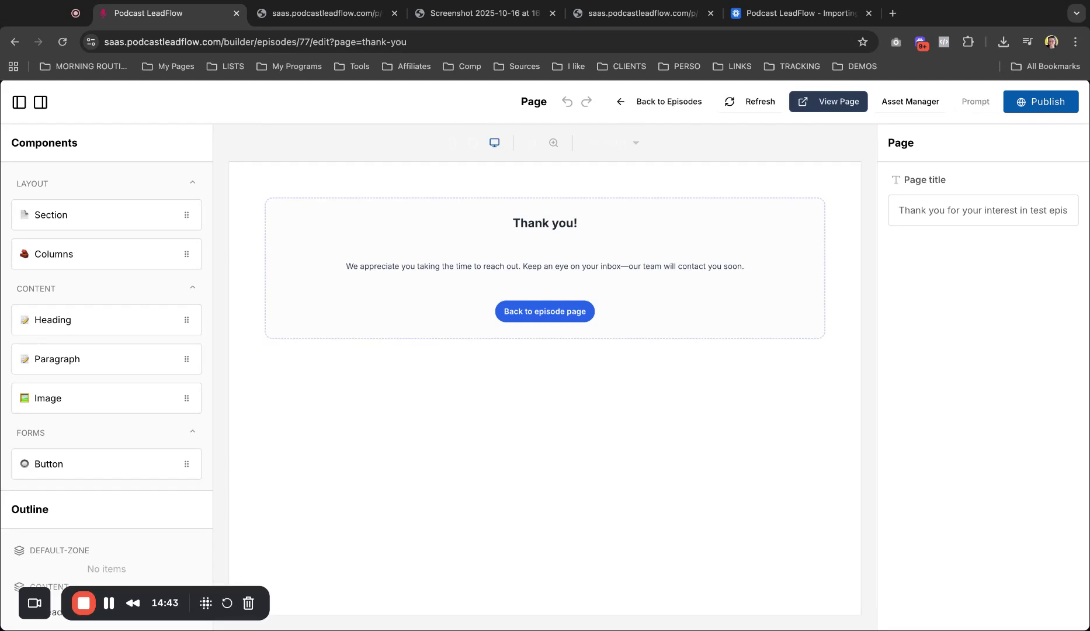
click(661, 102)
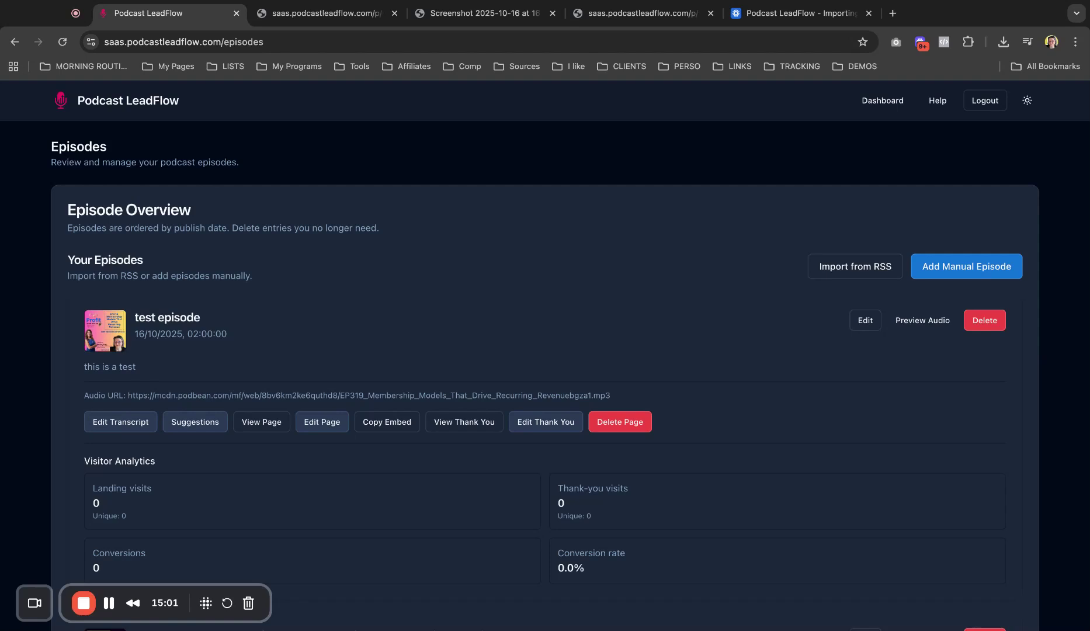
Step: Copy the episode's embed code with page title and audio player hidden, then close the options
click(393, 426)
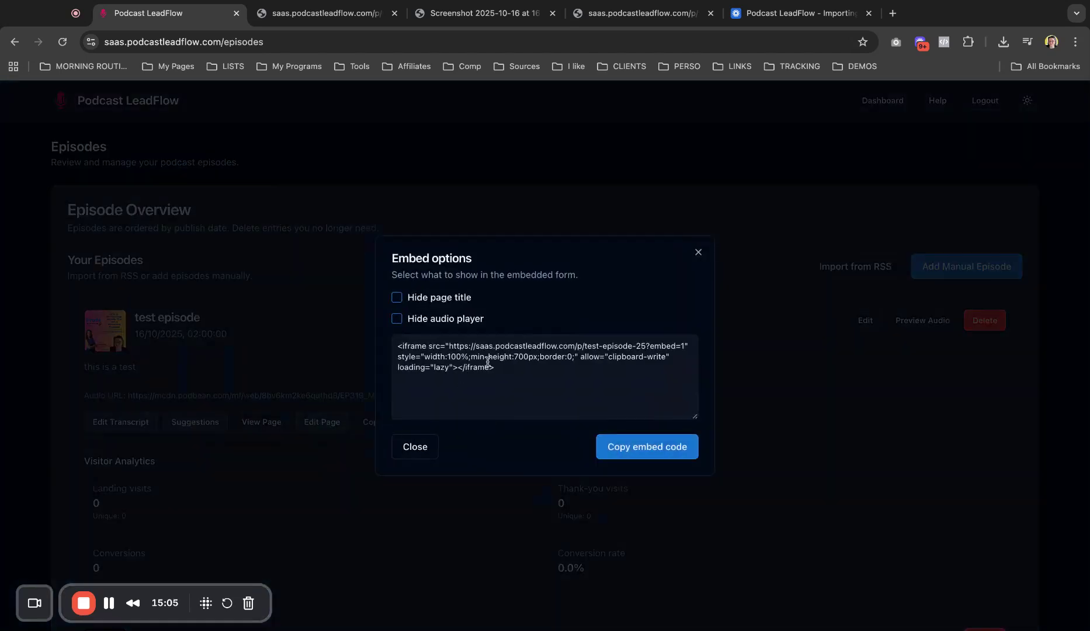
click(397, 298)
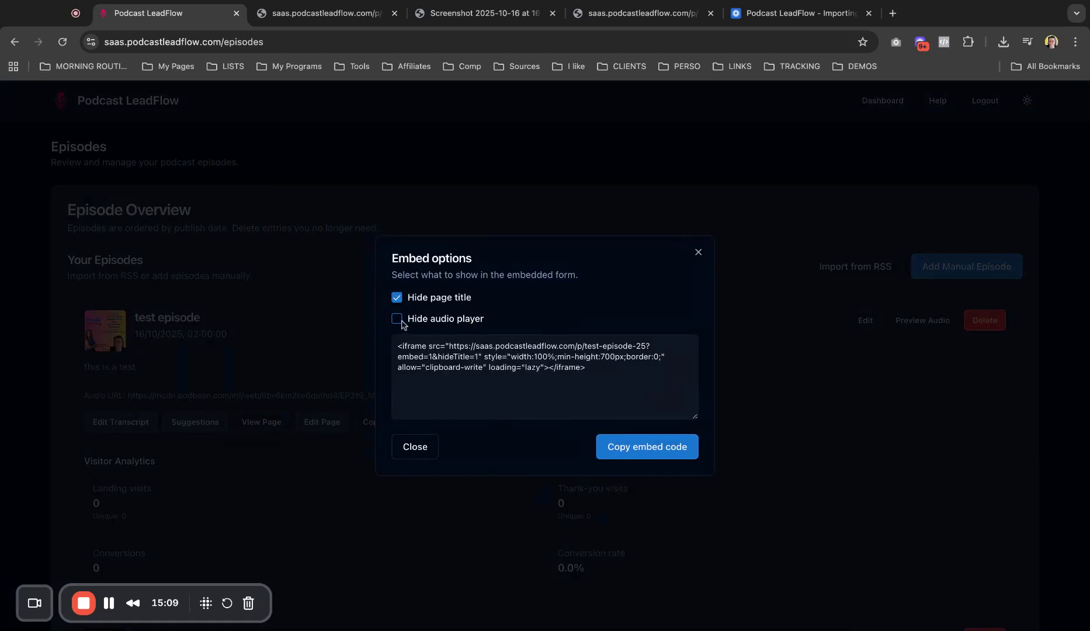
click(396, 320)
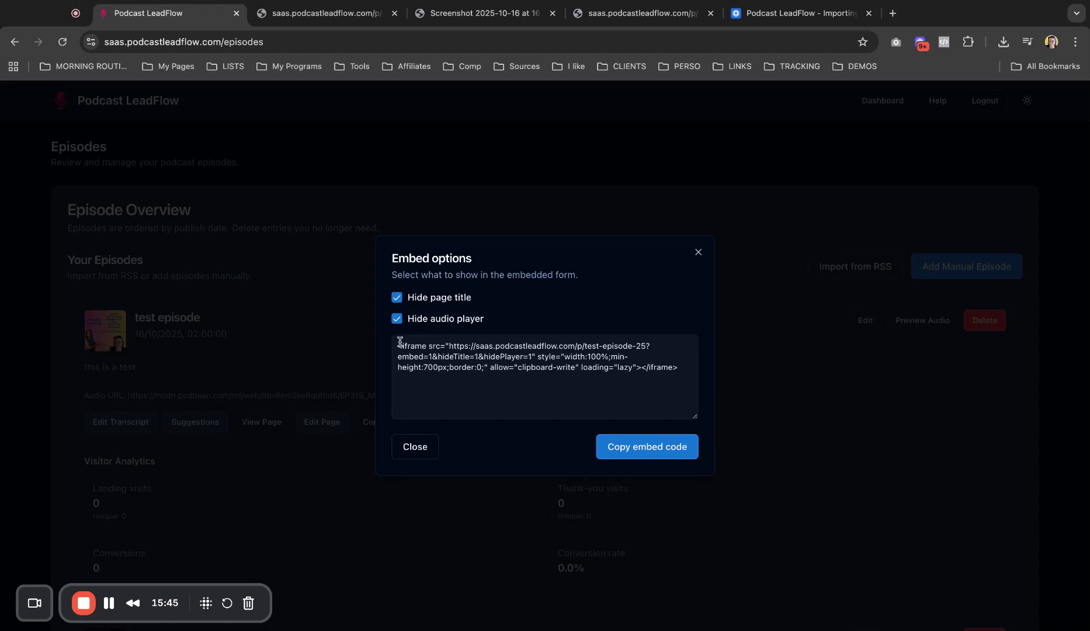
click(661, 440)
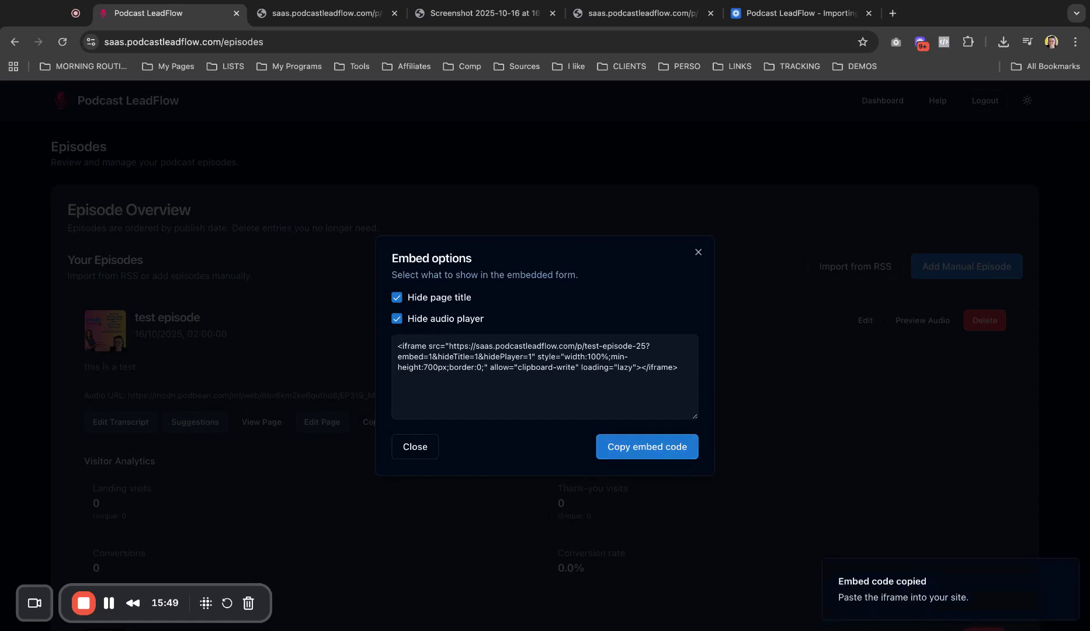
click(418, 453)
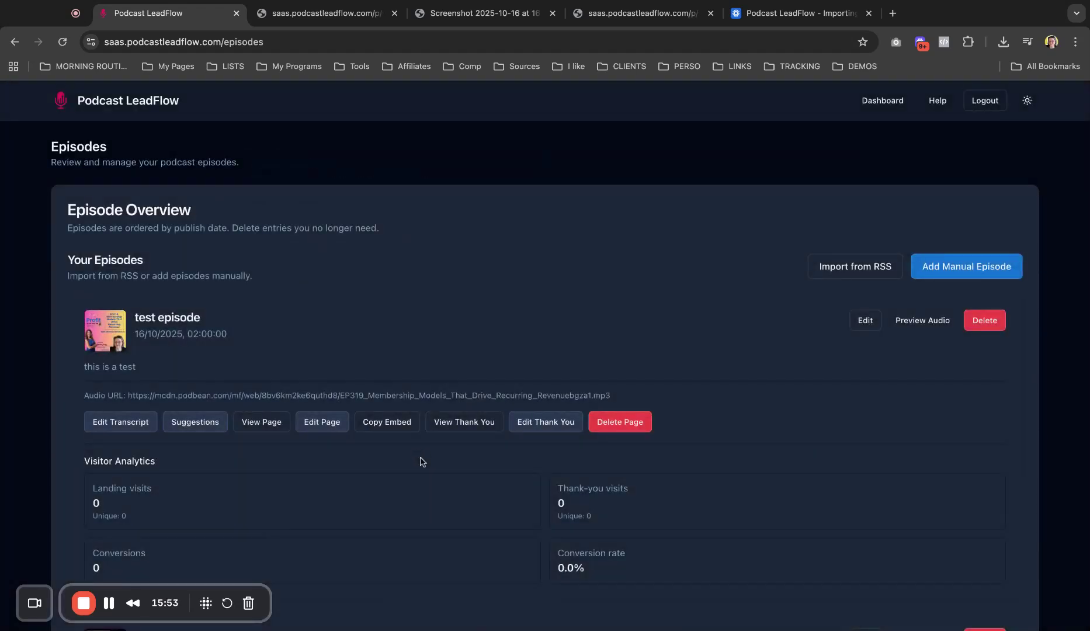
scroll(419, 456, down, 1)
scroll(421, 461, down, 4)
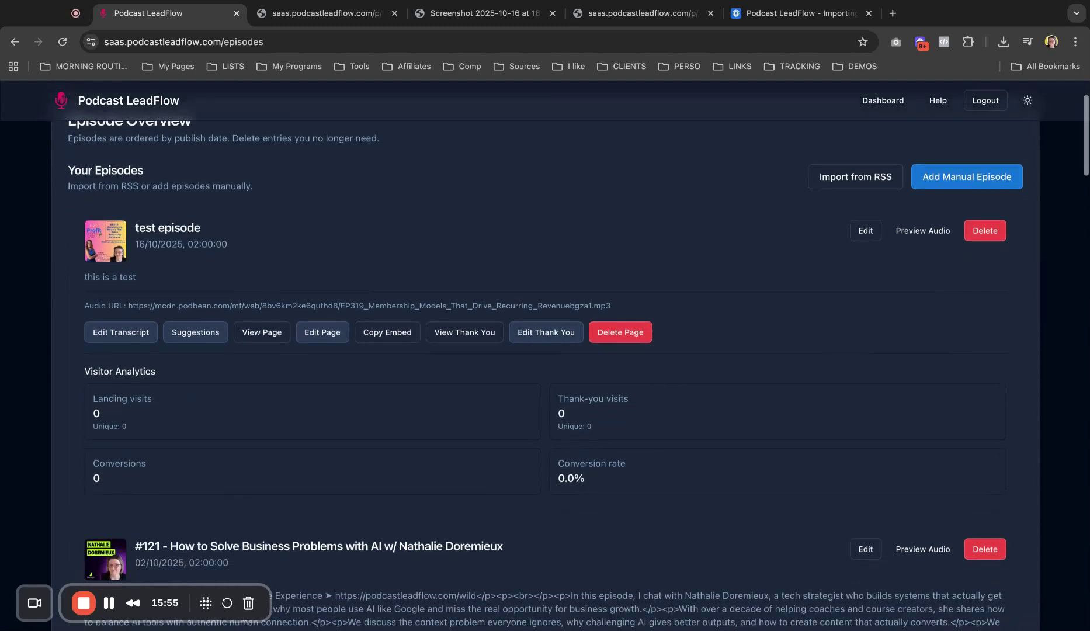